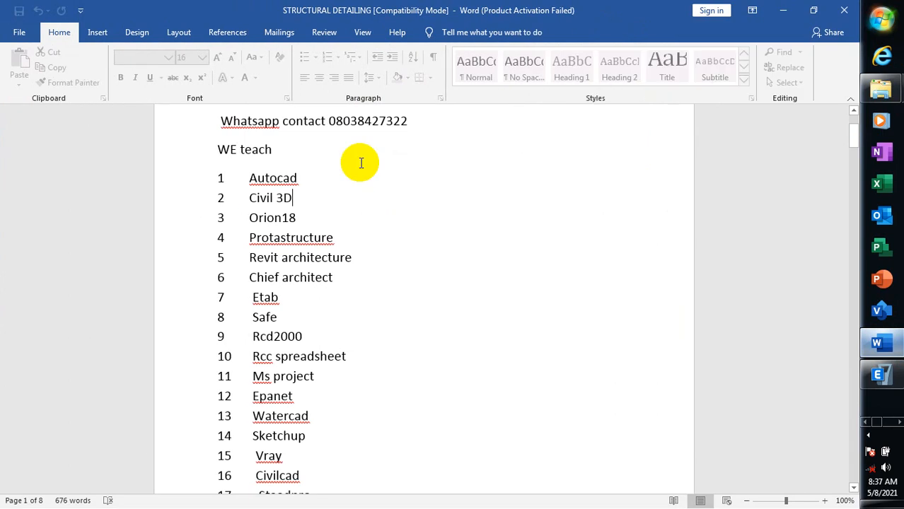
Switch from the Word document to ETABS and keep Metric SI as the new model's display units
{"action": "scroll", "coordinate": [854, 133], "scroll_direction": "up", "scroll_amount": 1}
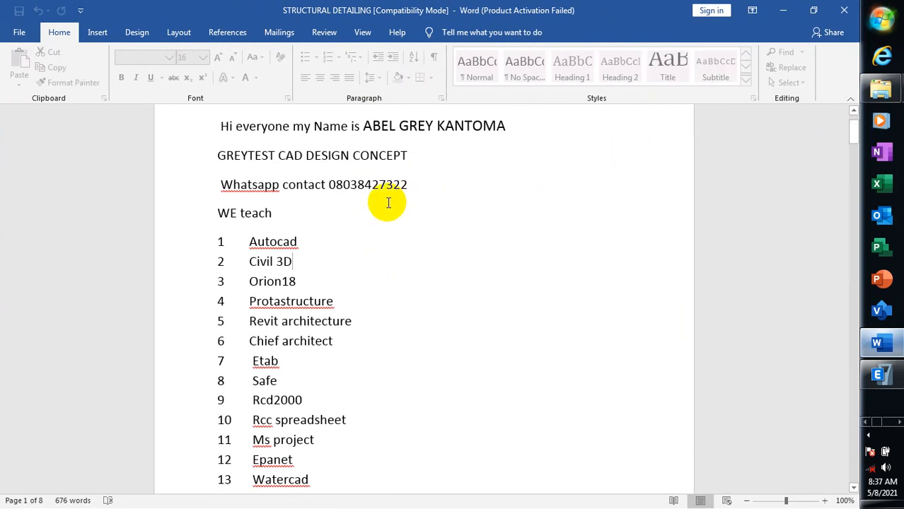
{"action": "left_click", "coordinate": [784, 11]}
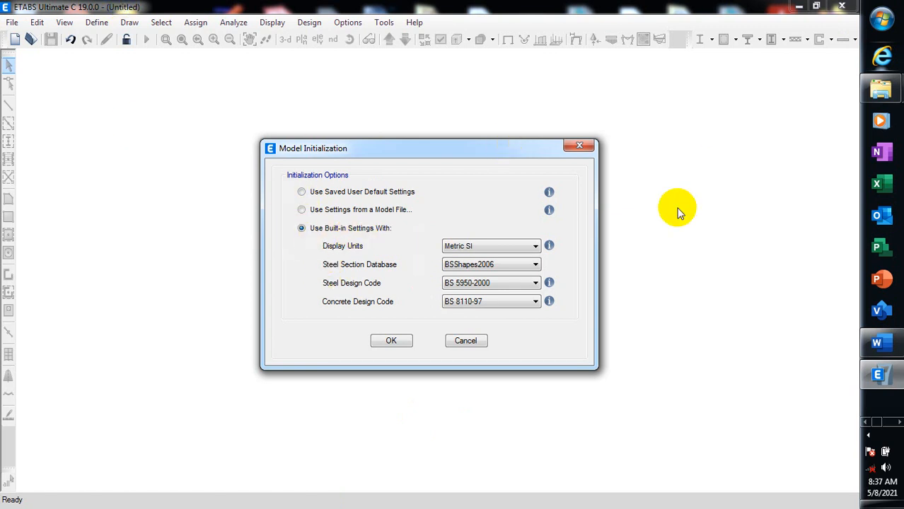
{"action": "left_click", "coordinate": [493, 247]}
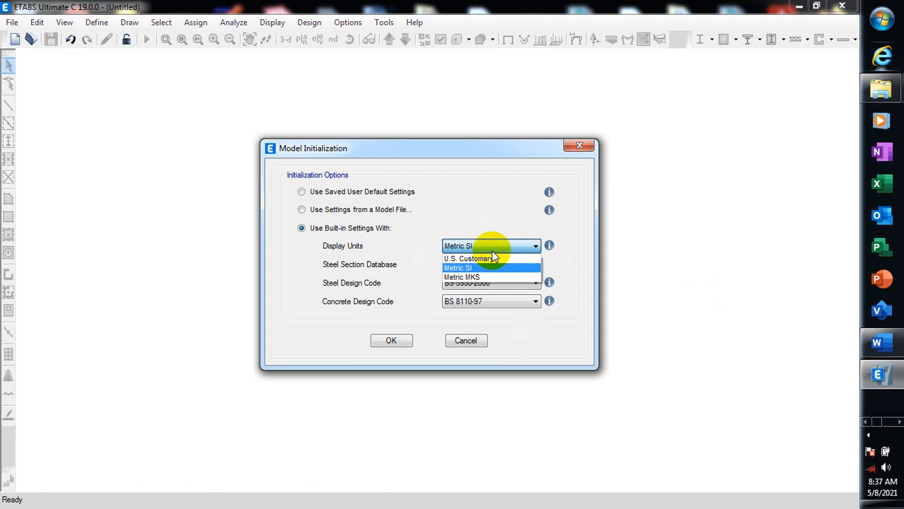
{"action": "left_click", "coordinate": [492, 251]}
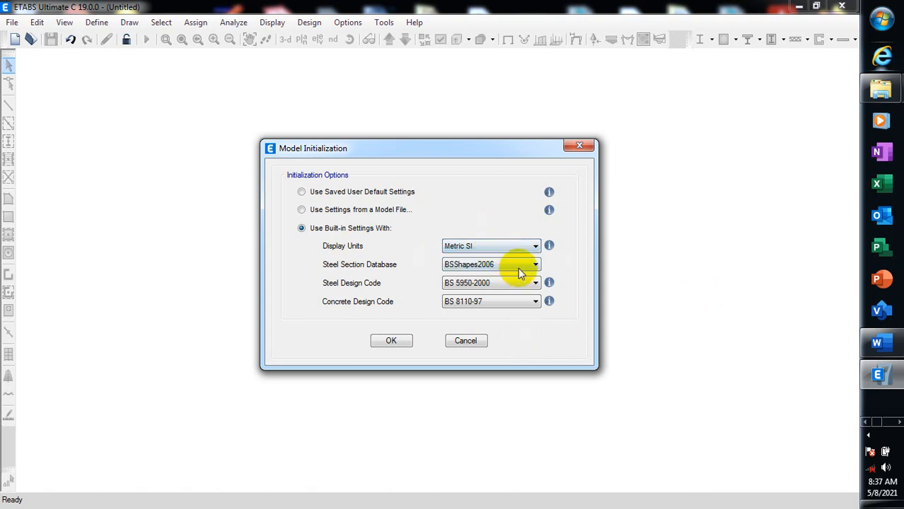
Set the steel section database to Euro and the steel design code to Eurocode 3-2005
{"action": "left_click", "coordinate": [536, 265]}
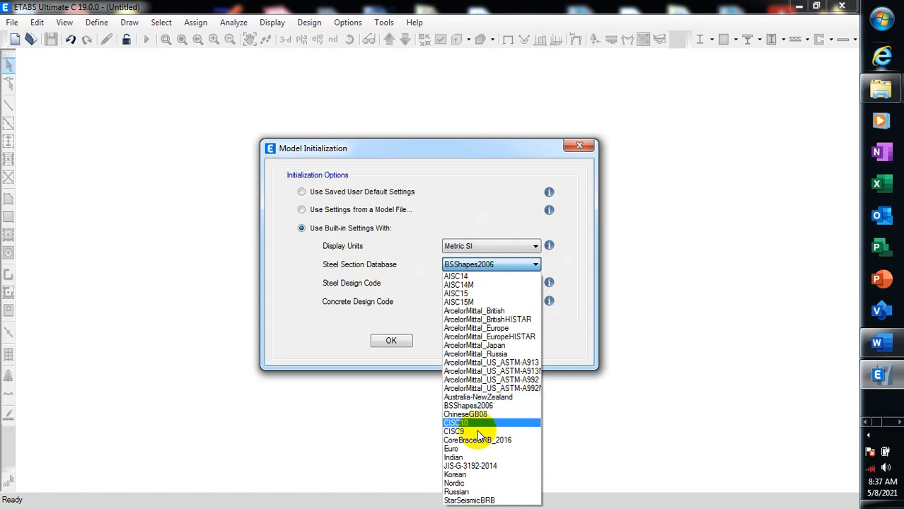
{"action": "left_click", "coordinate": [456, 450]}
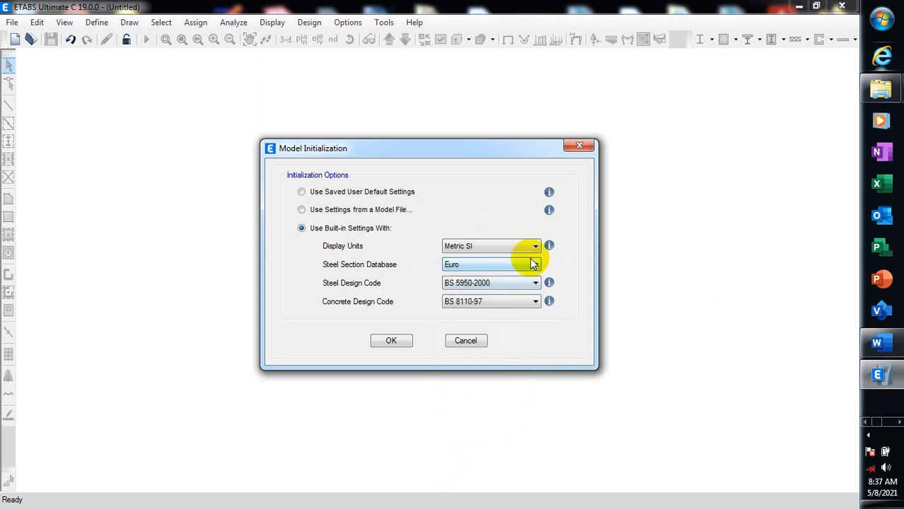
{"action": "left_click", "coordinate": [532, 284]}
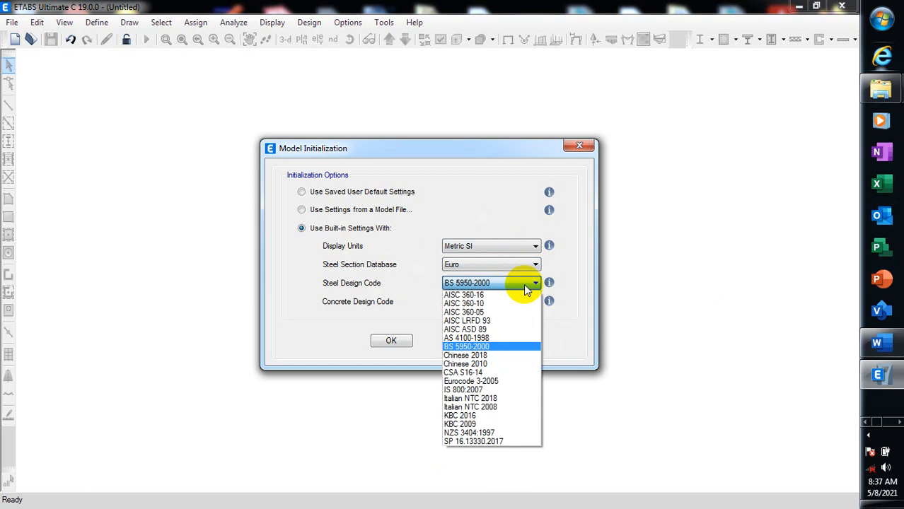
{"action": "left_click", "coordinate": [481, 381]}
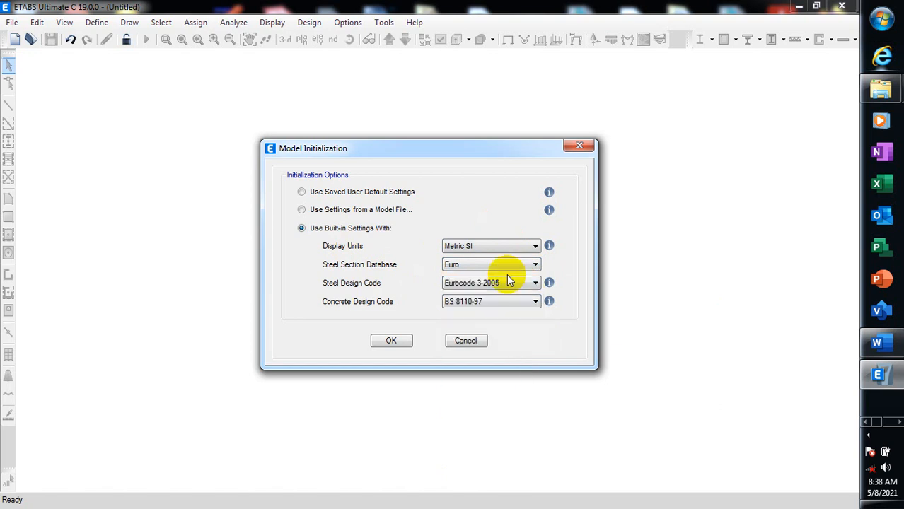
Initialize the model with the BSShapes2006 section database, BS 5950-2000 for steel and BS 8110-97 for concrete
{"action": "left_click", "coordinate": [508, 267]}
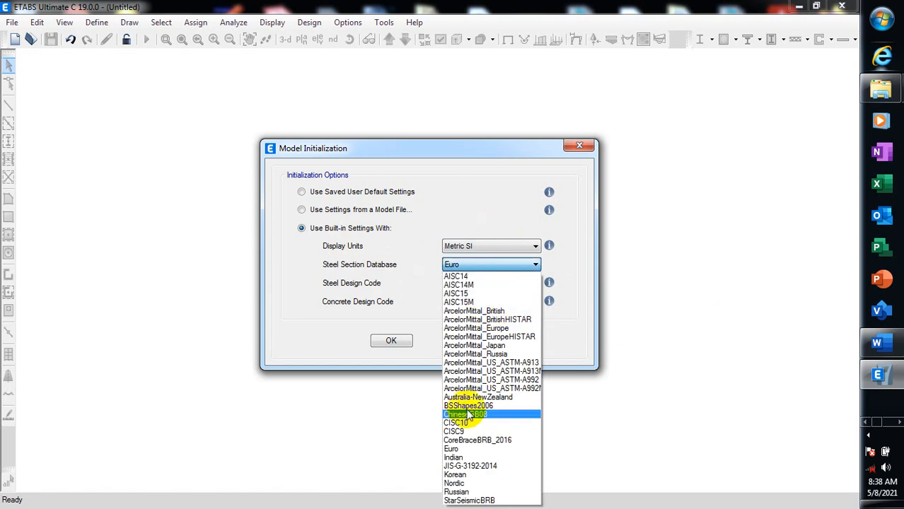
{"action": "left_click", "coordinate": [467, 407]}
{"action": "left_click", "coordinate": [490, 283]}
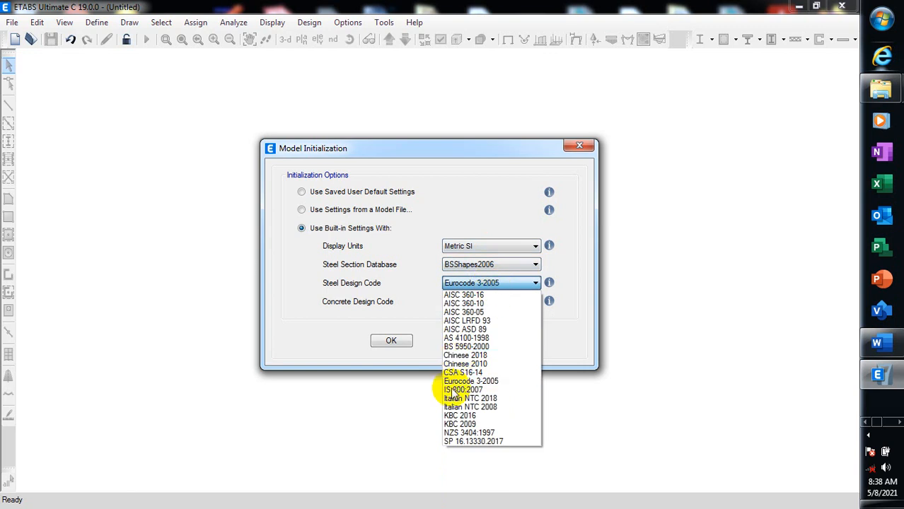
{"action": "left_click", "coordinate": [466, 346]}
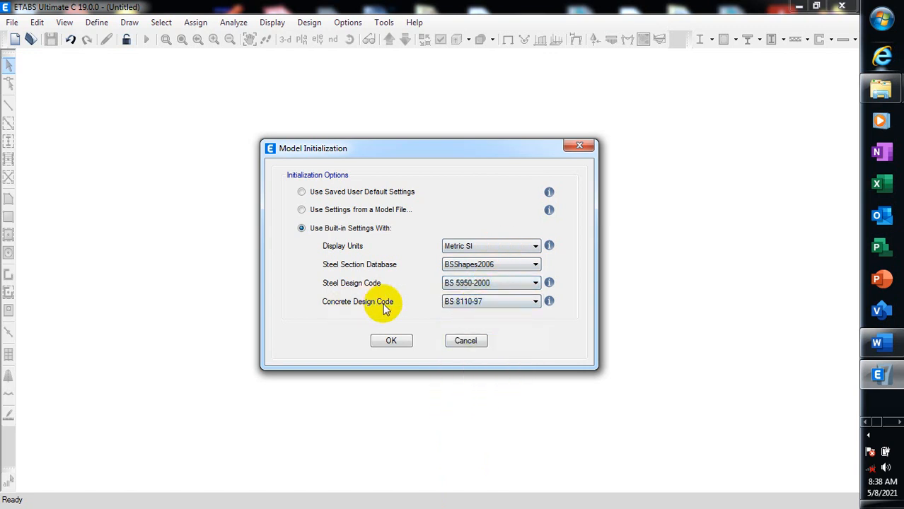
{"action": "left_click", "coordinate": [508, 301]}
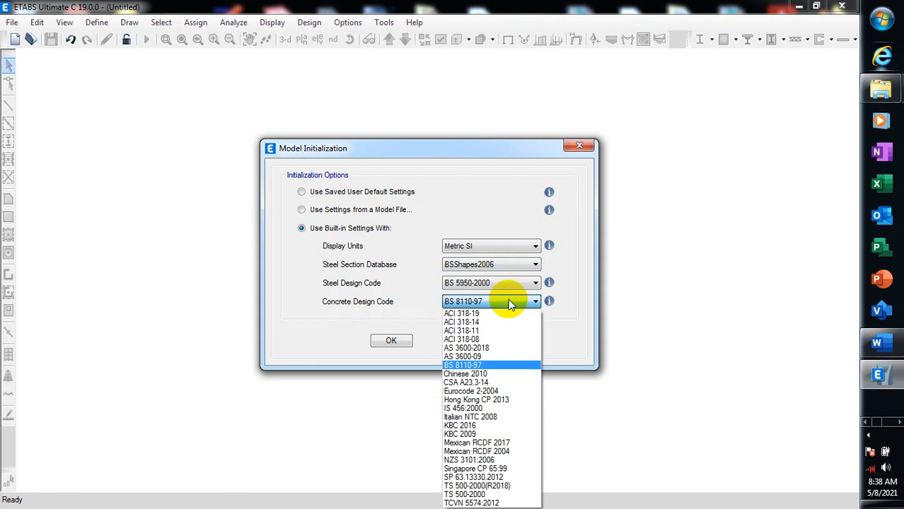
{"action": "left_click", "coordinate": [508, 301]}
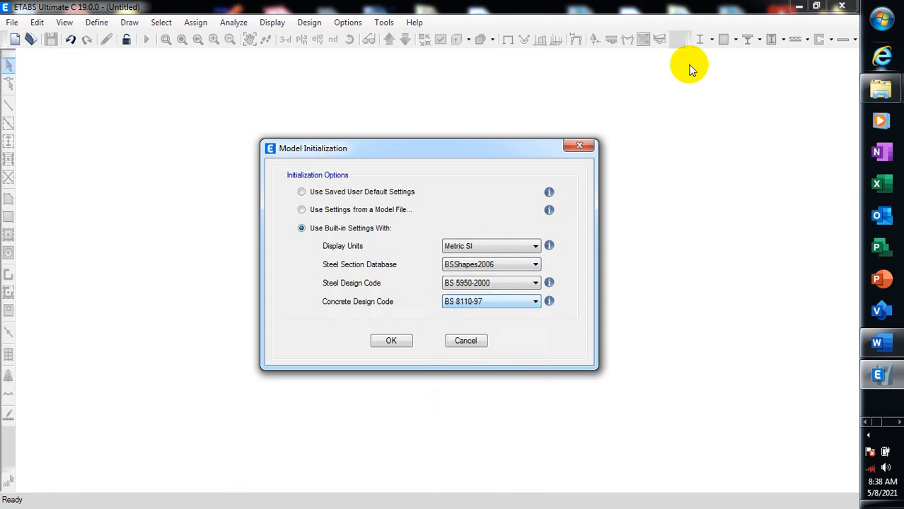
{"action": "left_click", "coordinate": [387, 342]}
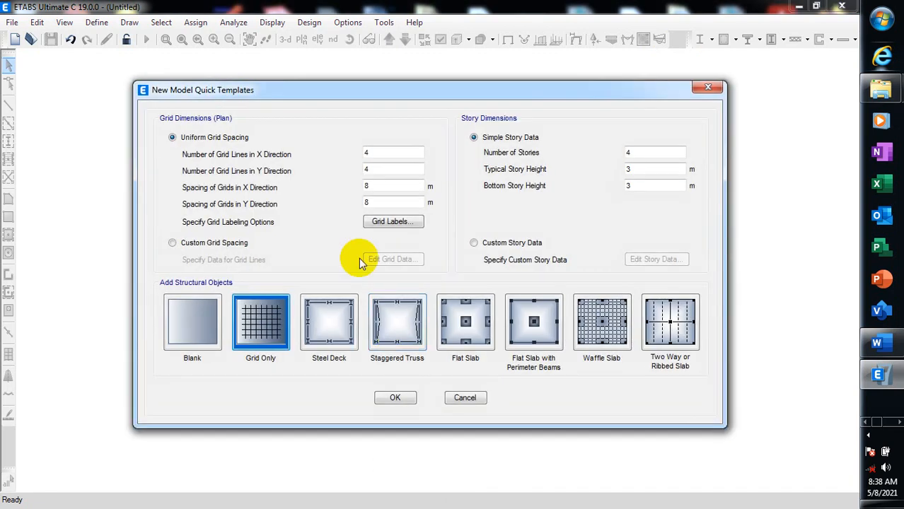
Choose custom grid spacing and custom story data for the new model, and review the story data table
{"action": "left_click", "coordinate": [184, 246]}
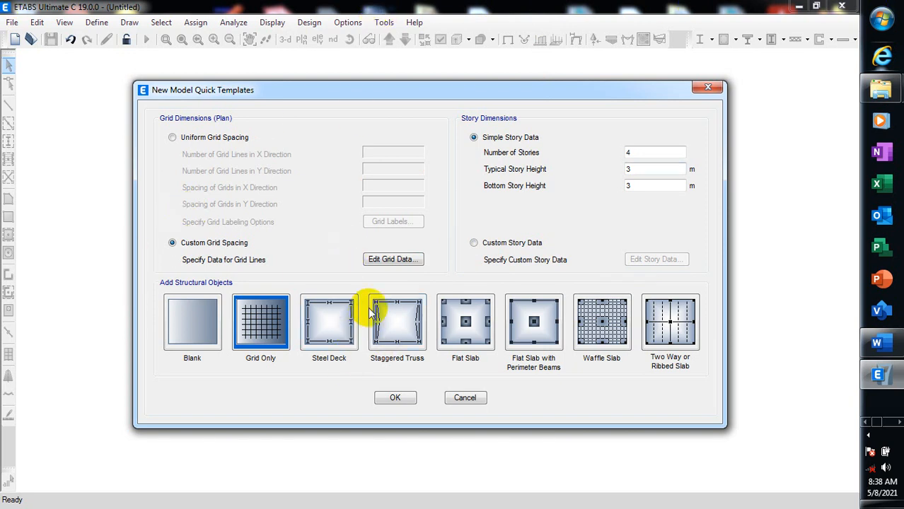
{"action": "left_click", "coordinate": [491, 246]}
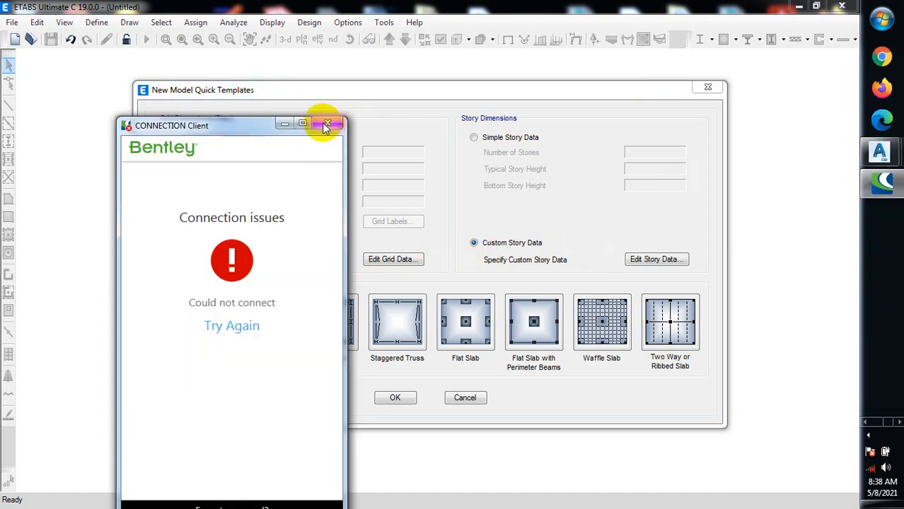
{"action": "left_click", "coordinate": [325, 123]}
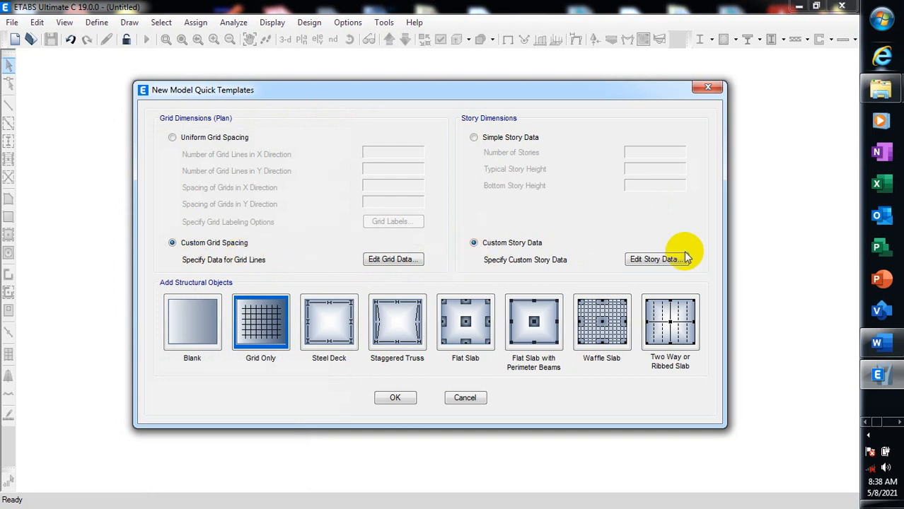
{"action": "left_click", "coordinate": [654, 260]}
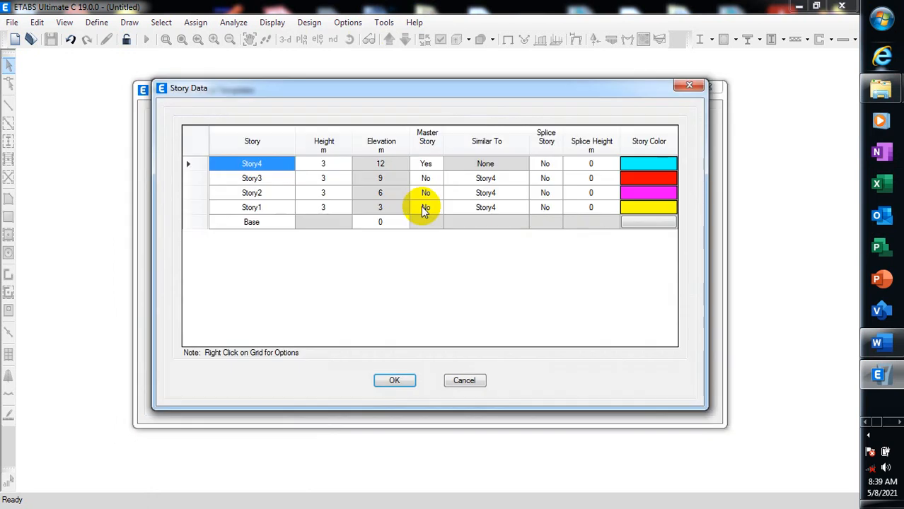
{"action": "left_click", "coordinate": [689, 85]}
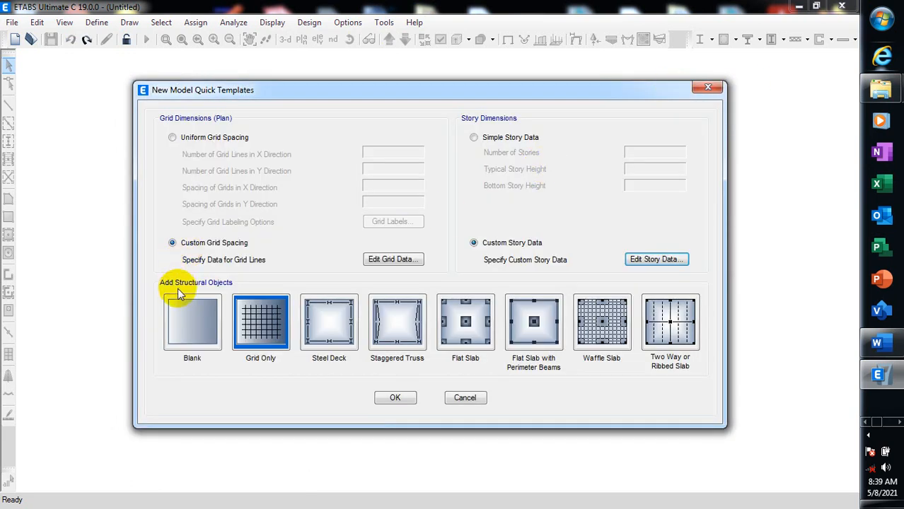
Display the rectangular grid data as spacing and create the model with the Grid Only template
{"action": "left_click", "coordinate": [388, 260]}
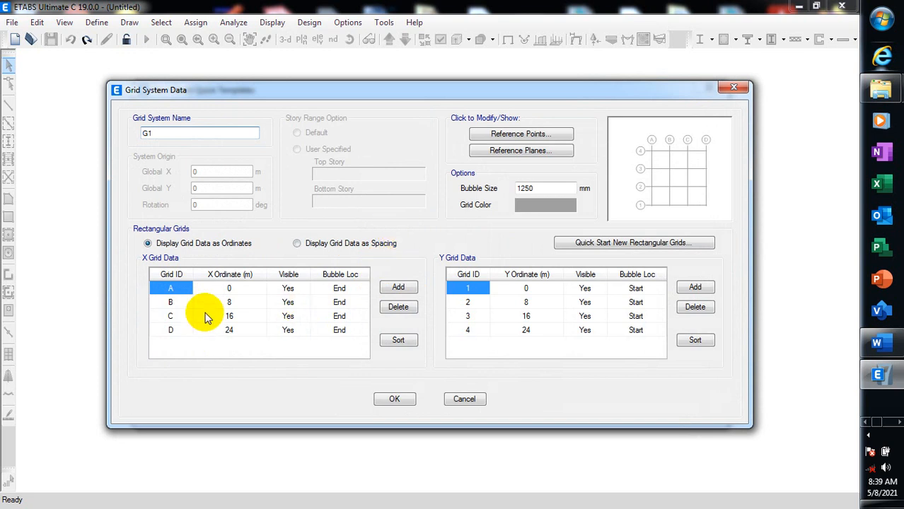
{"action": "left_click", "coordinate": [297, 243]}
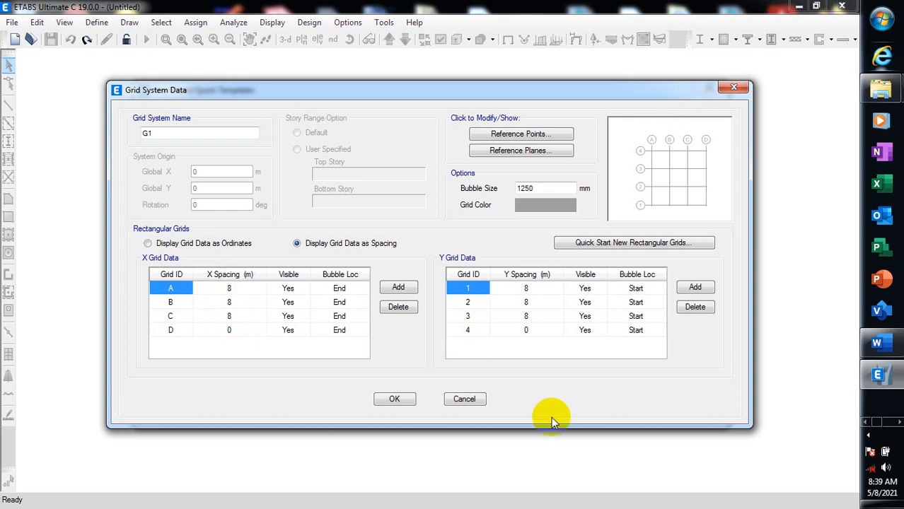
{"action": "left_click", "coordinate": [394, 401]}
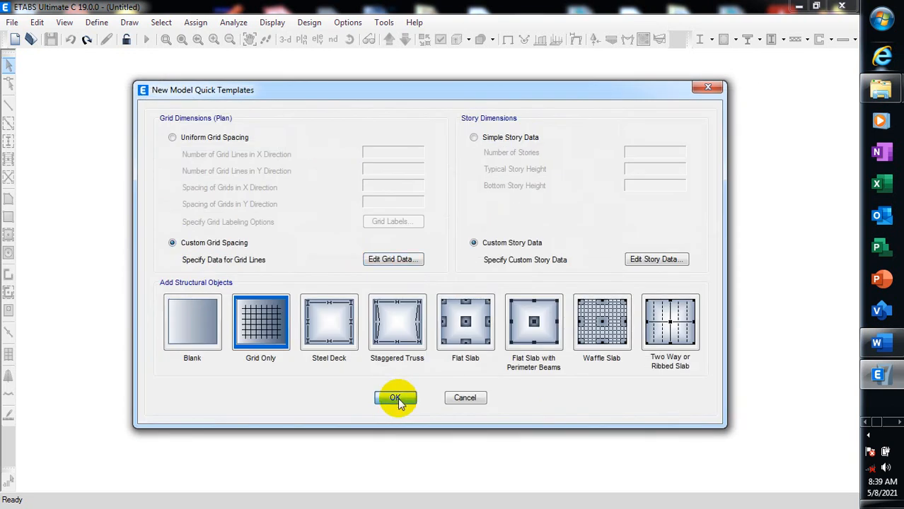
{"action": "left_click", "coordinate": [398, 398]}
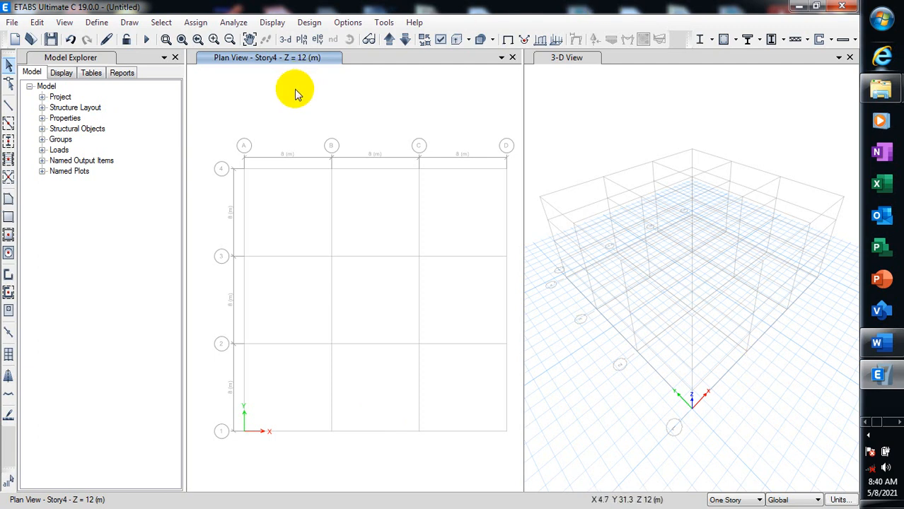
Open the material definitions and go through the existing materials 4000Psi, A615Gr60 and A416Gr270
{"action": "left_click", "coordinate": [97, 23]}
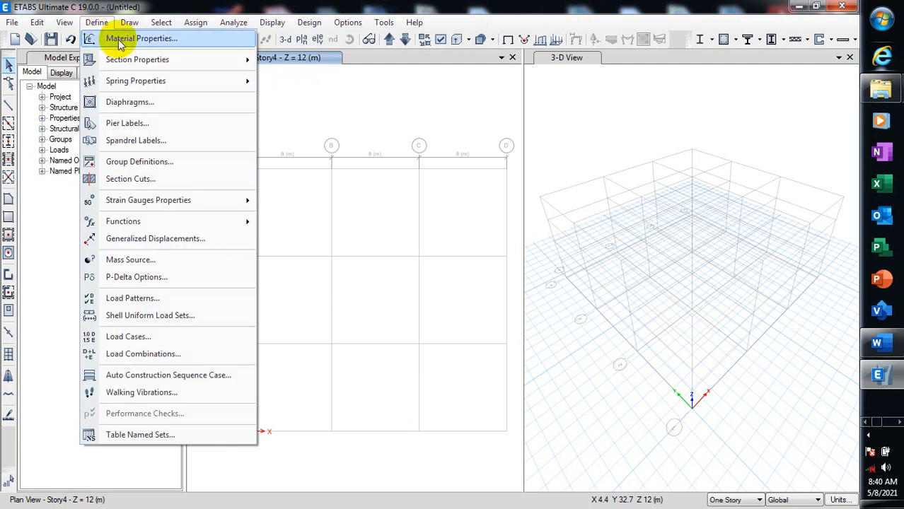
{"action": "mouse_move", "coordinate": [132, 61]}
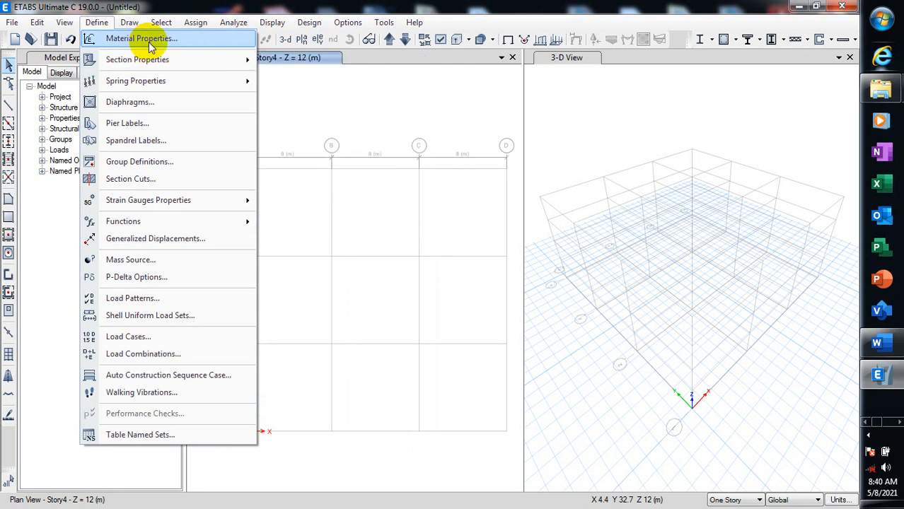
{"action": "left_click", "coordinate": [145, 40]}
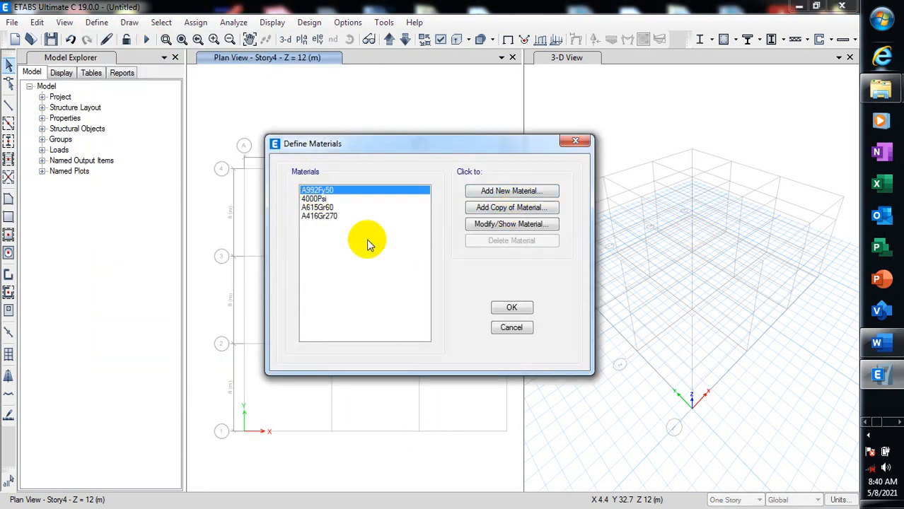
{"action": "left_click", "coordinate": [329, 207]}
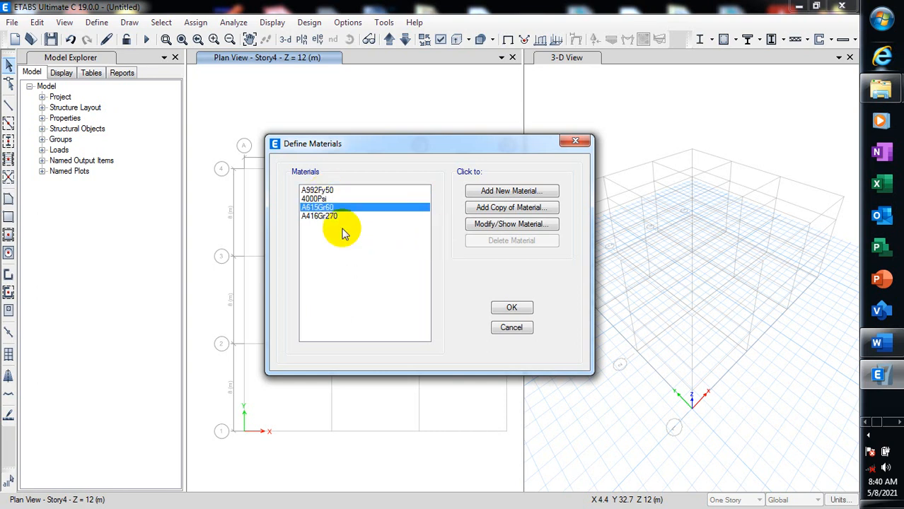
{"action": "left_click", "coordinate": [328, 199]}
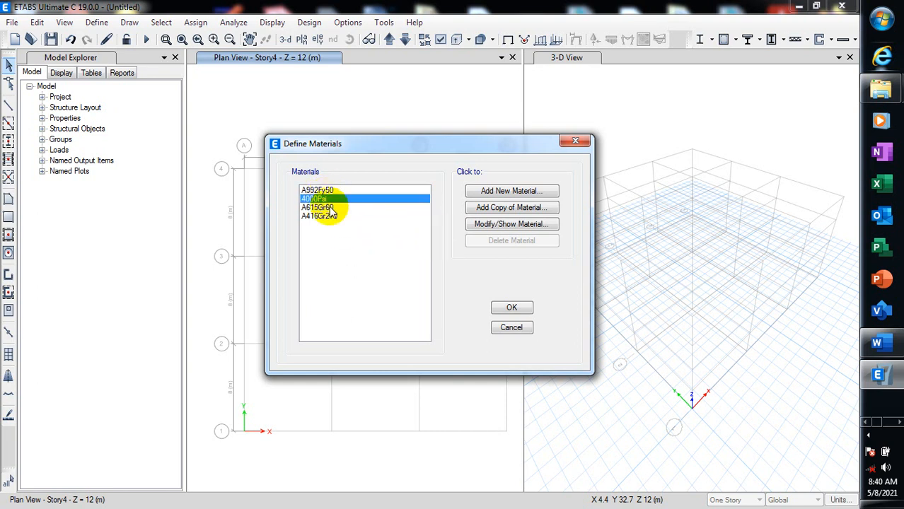
{"action": "left_click", "coordinate": [330, 208]}
{"action": "left_click", "coordinate": [327, 215]}
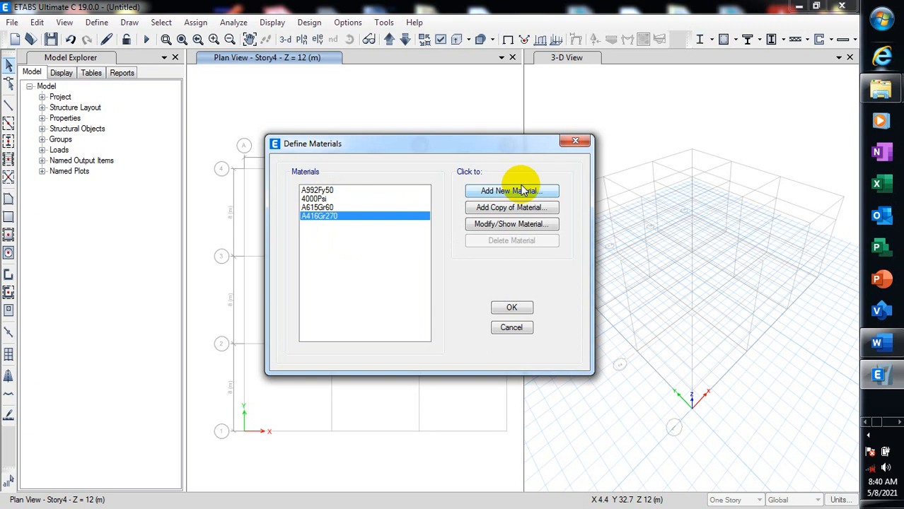
Add a new Steel material for the Europe region using standard EN 1993-1-1 per EN 10025-2, grade S275
{"action": "left_click", "coordinate": [522, 191]}
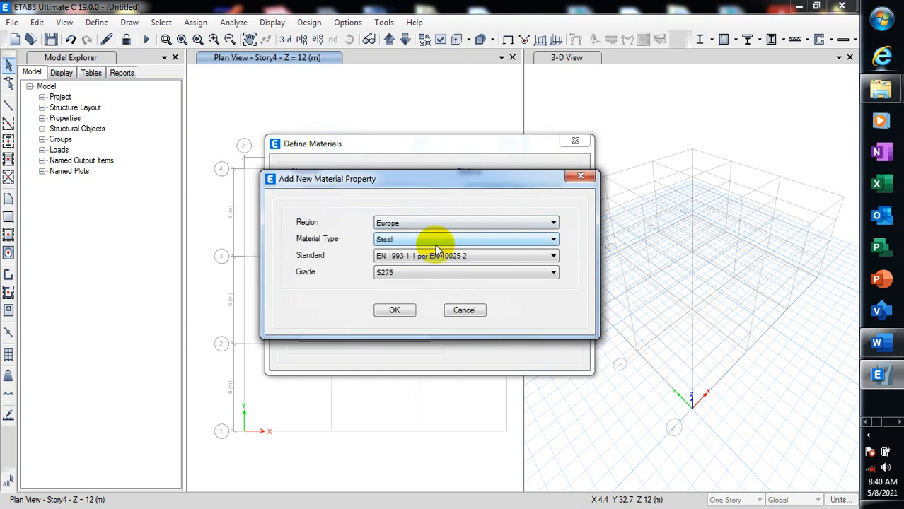
{"action": "left_click", "coordinate": [465, 222]}
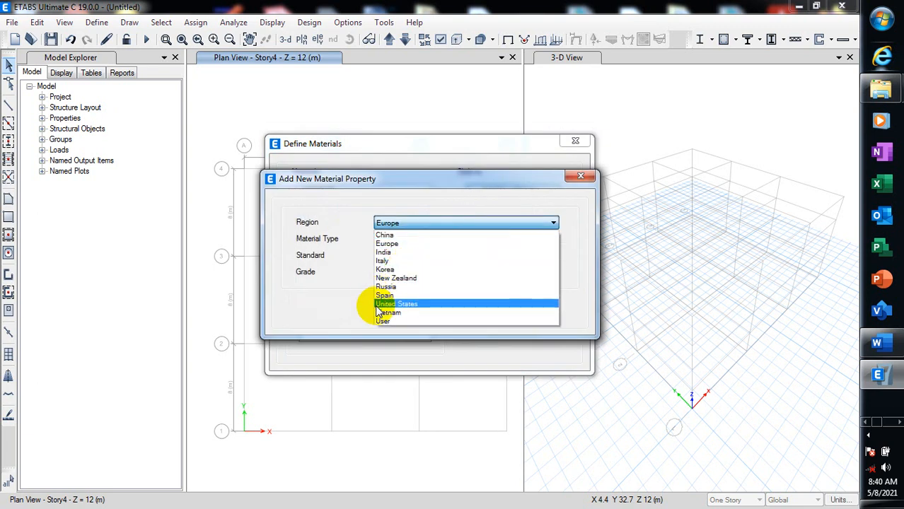
{"action": "left_click", "coordinate": [418, 244]}
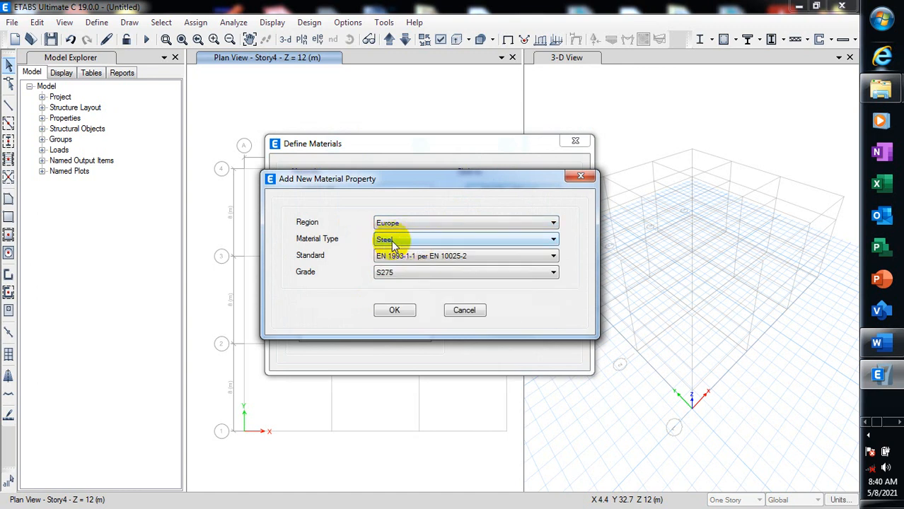
{"action": "left_click", "coordinate": [396, 244]}
{"action": "left_click", "coordinate": [394, 242]}
{"action": "left_click", "coordinate": [405, 258]}
{"action": "left_click", "coordinate": [408, 267]}
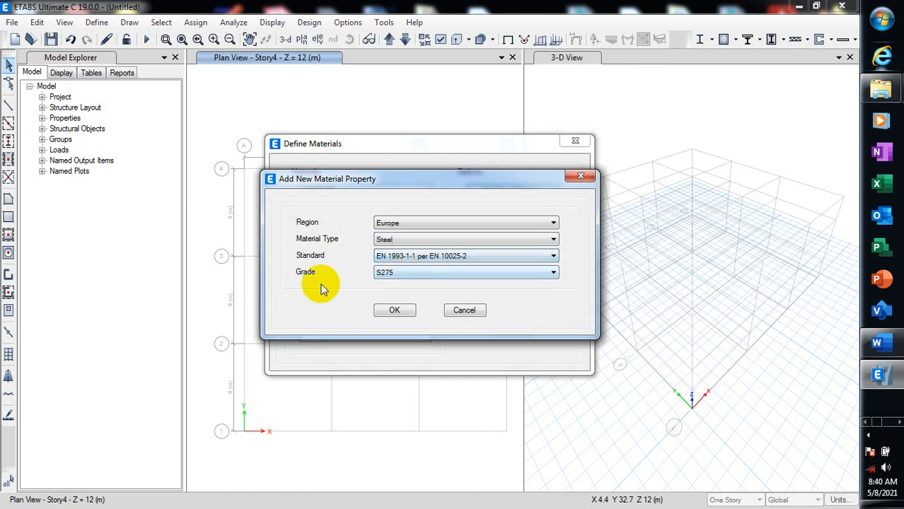
{"action": "left_click", "coordinate": [457, 274]}
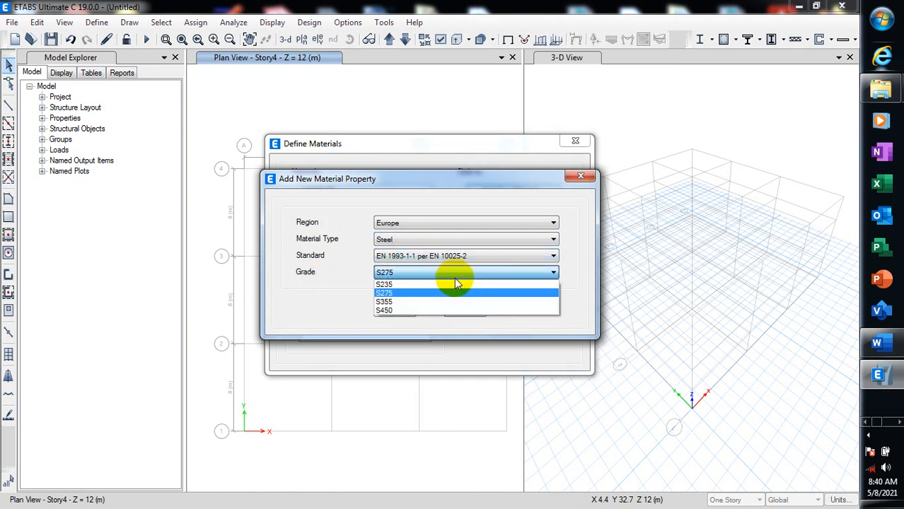
{"action": "left_click", "coordinate": [411, 293]}
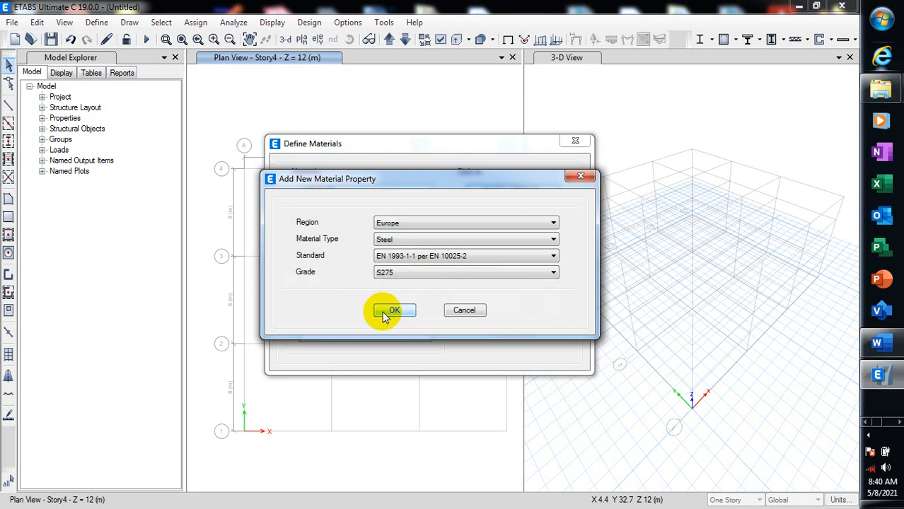
{"action": "left_click", "coordinate": [390, 311]}
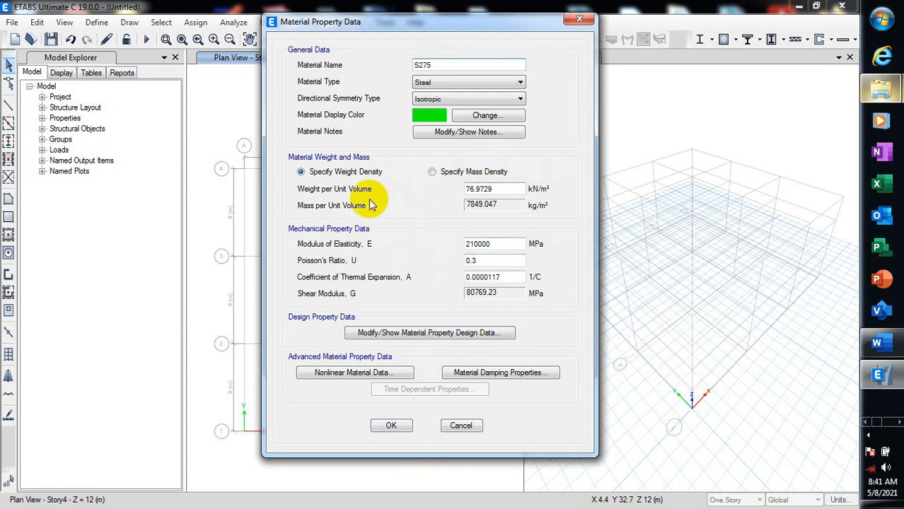
Keep the S275 steel specified by weight density and accept the material definitions
{"action": "left_click", "coordinate": [432, 172]}
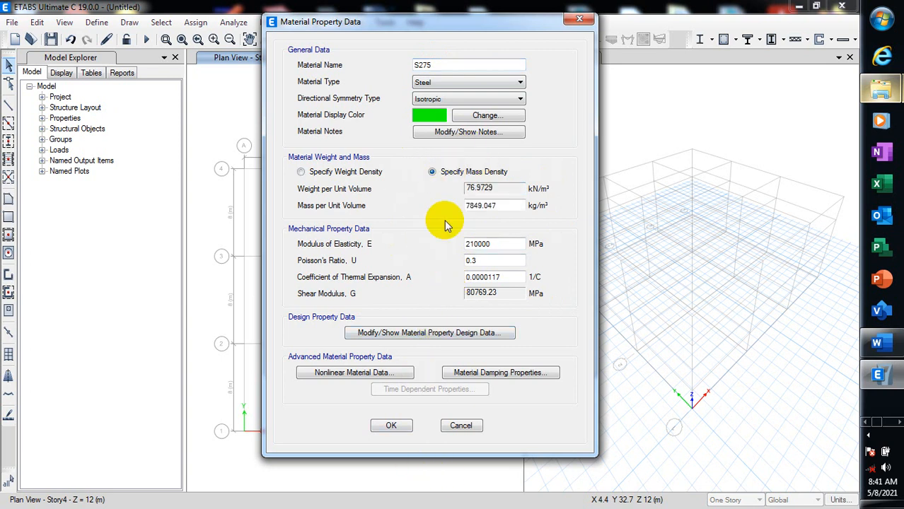
{"action": "left_click", "coordinate": [310, 174]}
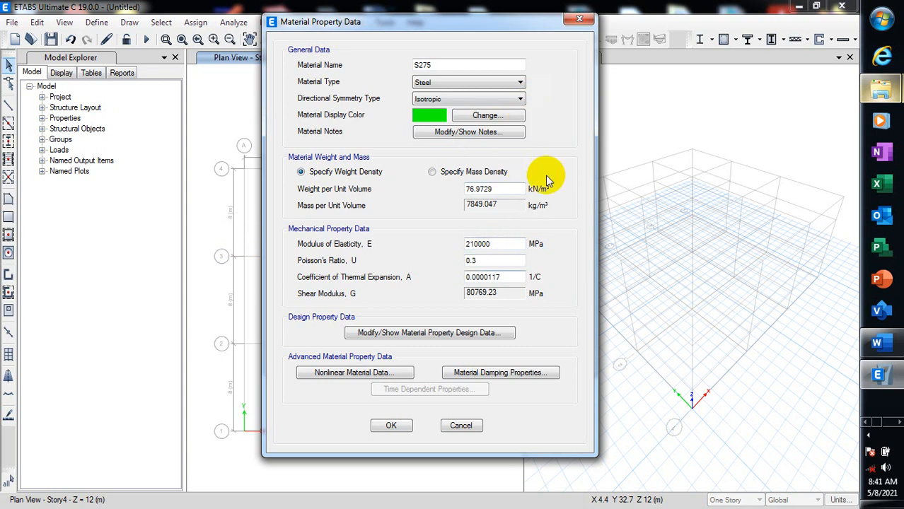
{"action": "left_click", "coordinate": [393, 426]}
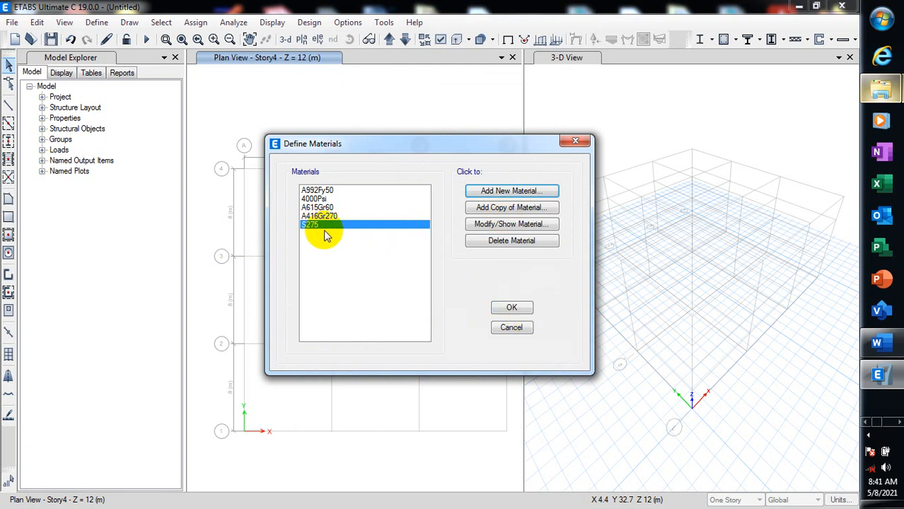
{"action": "left_click", "coordinate": [514, 309]}
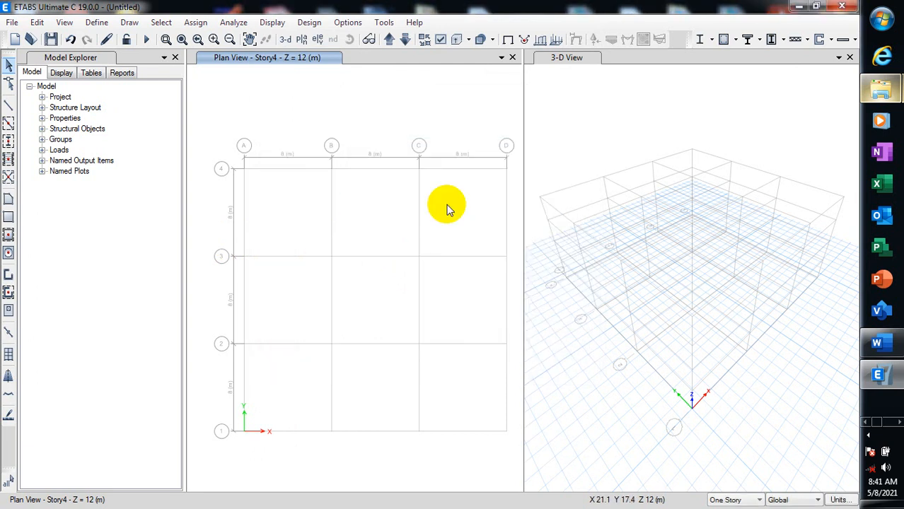
Open the frame section properties and review the list of frame sections that can be deleted
{"action": "left_click", "coordinate": [95, 24]}
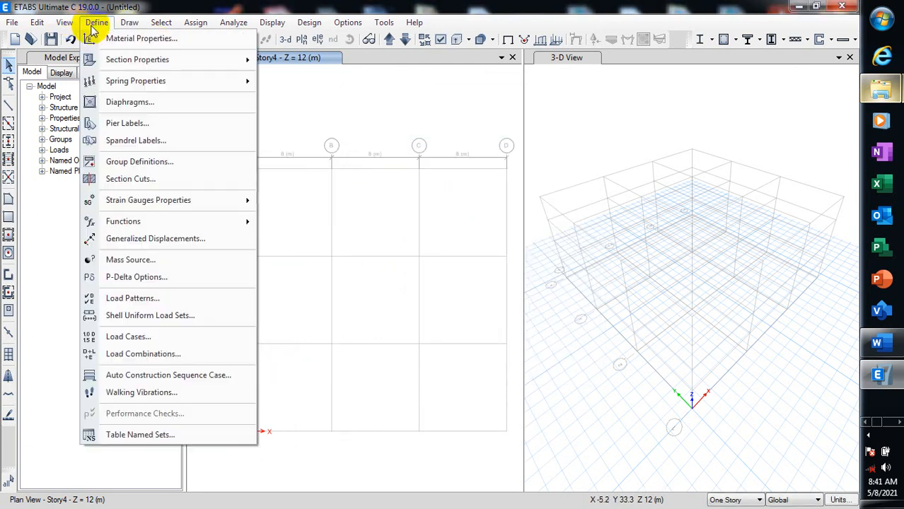
{"action": "mouse_move", "coordinate": [146, 68]}
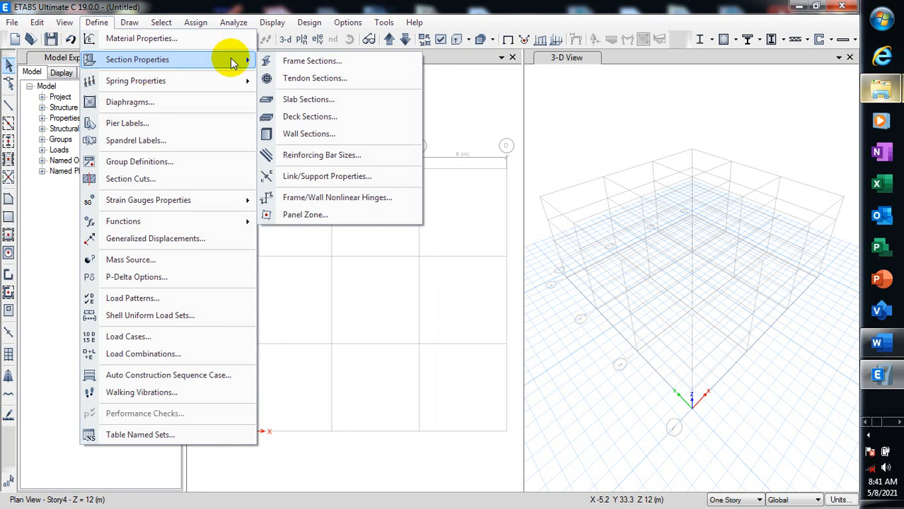
{"action": "left_click", "coordinate": [306, 62]}
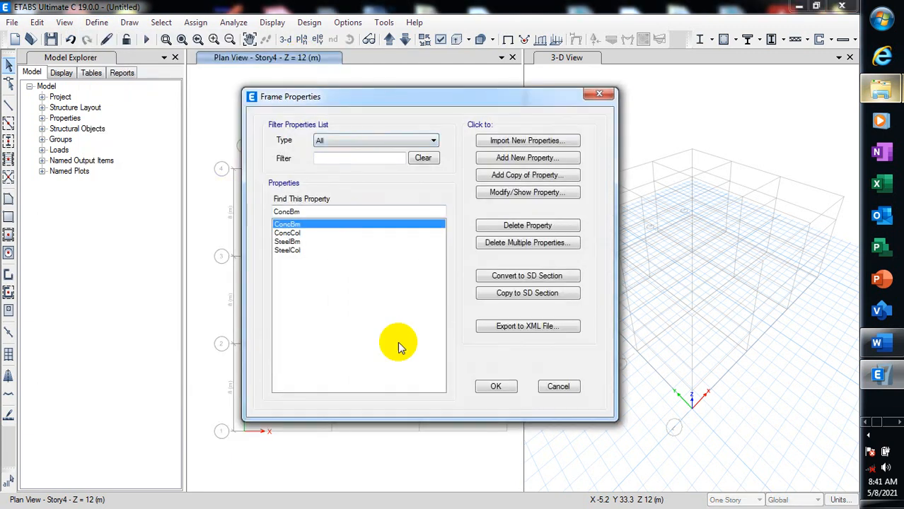
{"action": "left_click_drag", "start_coordinate": [292, 241], "coordinate": [287, 232]}
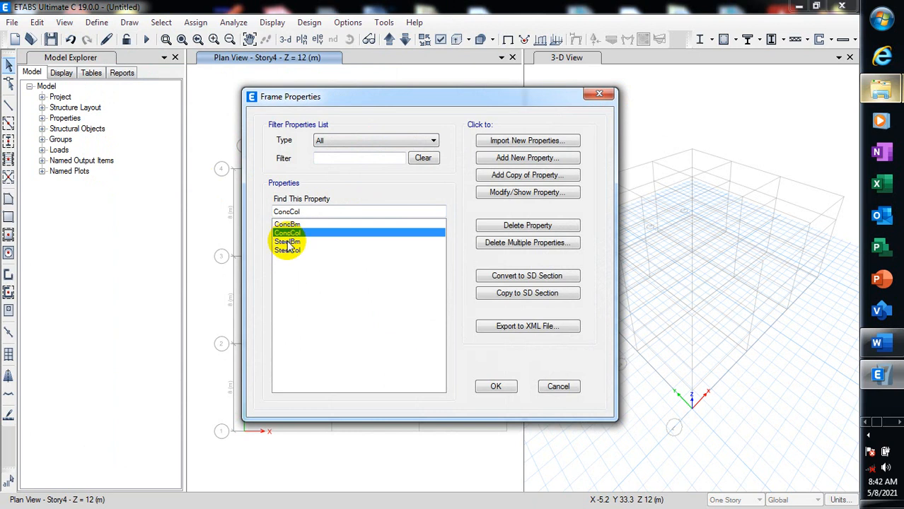
{"action": "left_click", "coordinate": [520, 243]}
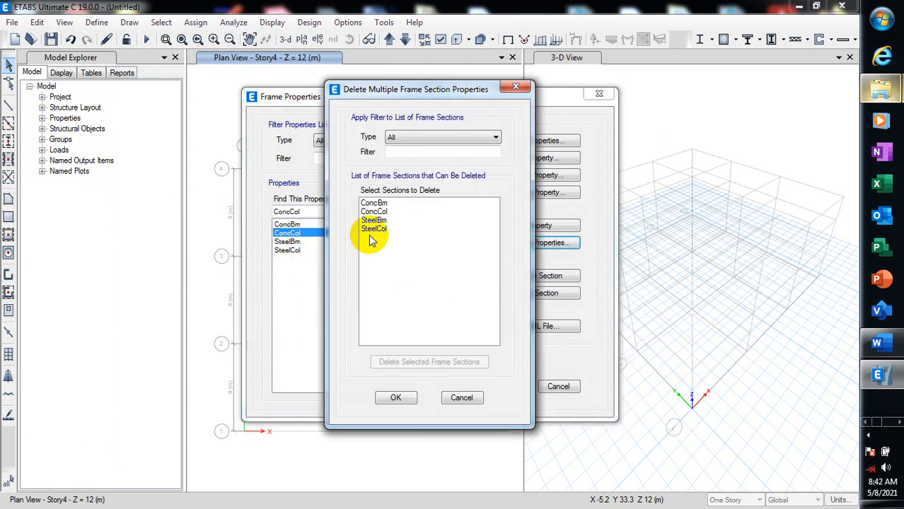
{"action": "left_click", "coordinate": [404, 398]}
Delete the frame sections SteelBm, SteelCol and ConcCol from the frame properties
{"action": "left_click", "coordinate": [293, 242]}
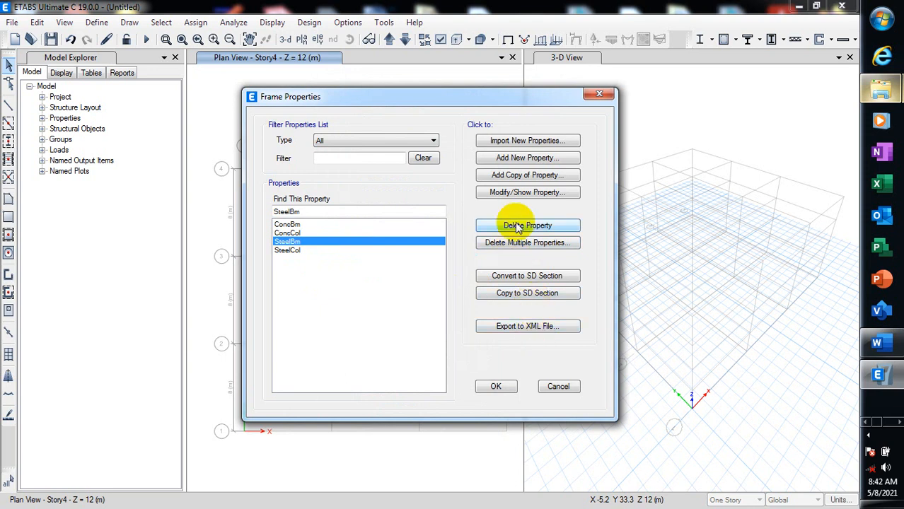
{"action": "left_click", "coordinate": [518, 226]}
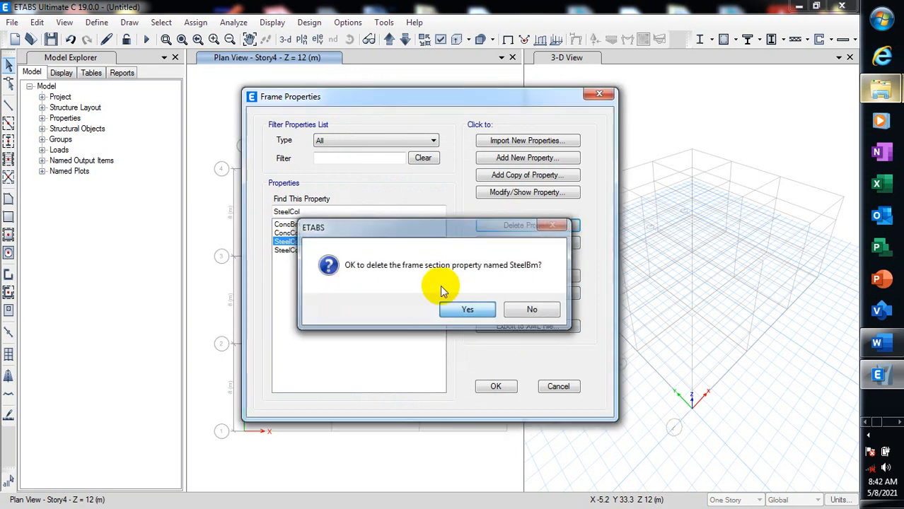
{"action": "left_click", "coordinate": [447, 307]}
{"action": "left_click", "coordinate": [508, 233]}
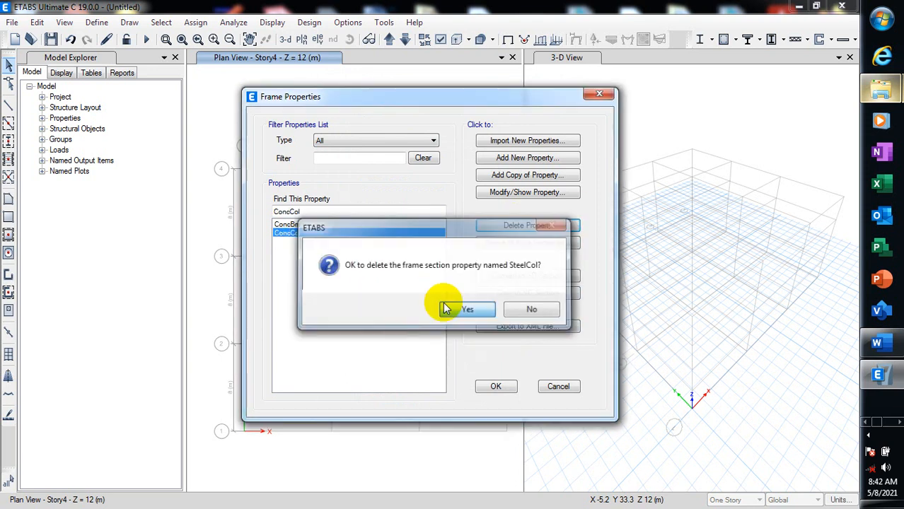
{"action": "left_click", "coordinate": [467, 309]}
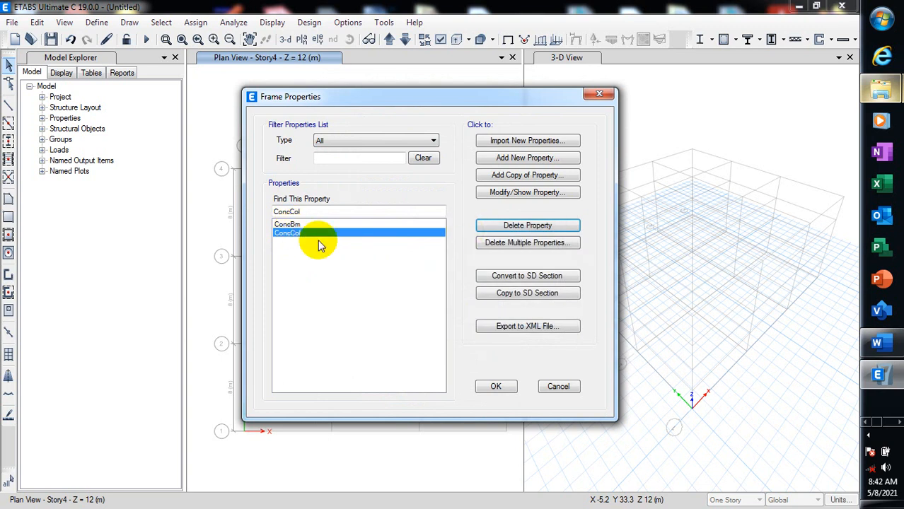
{"action": "left_click", "coordinate": [523, 225]}
{"action": "left_click", "coordinate": [481, 307]}
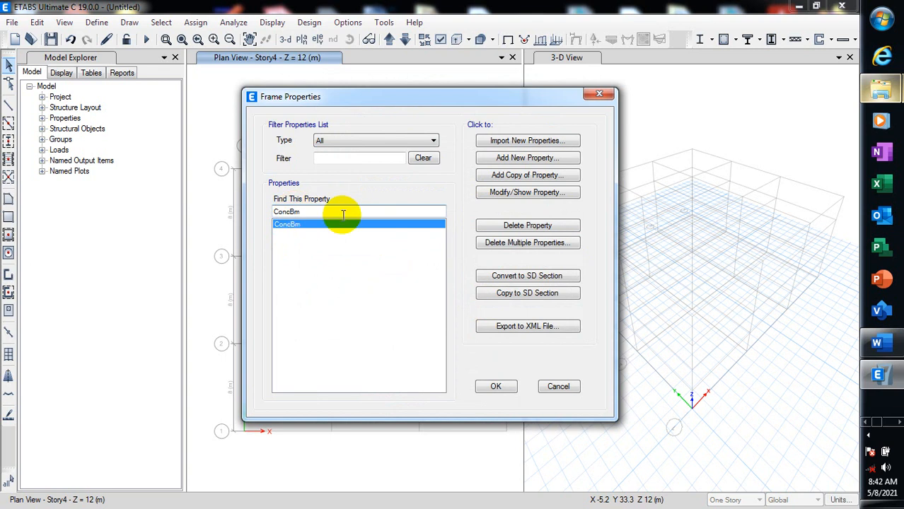
Start importing frame sections with the Auto Select List shape type, keeping BSShapes2006 as the property file
{"action": "left_click", "coordinate": [555, 145]}
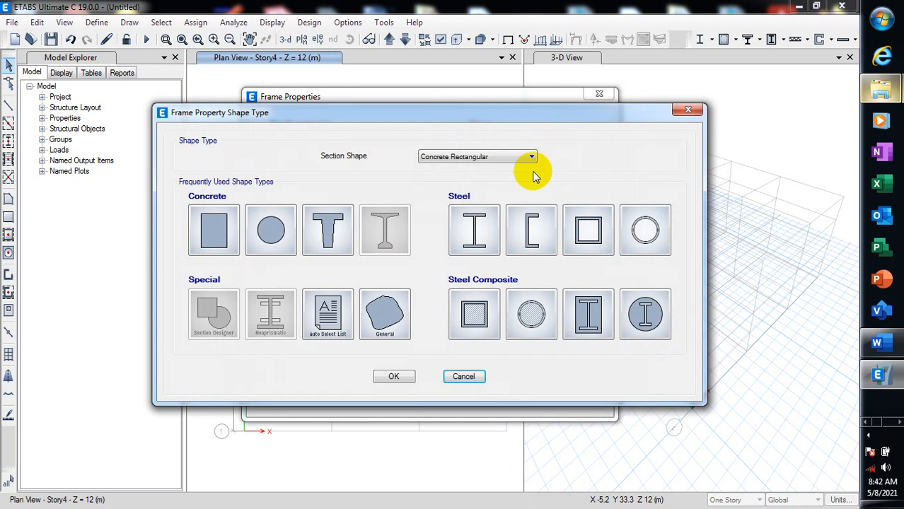
{"action": "left_click", "coordinate": [530, 157]}
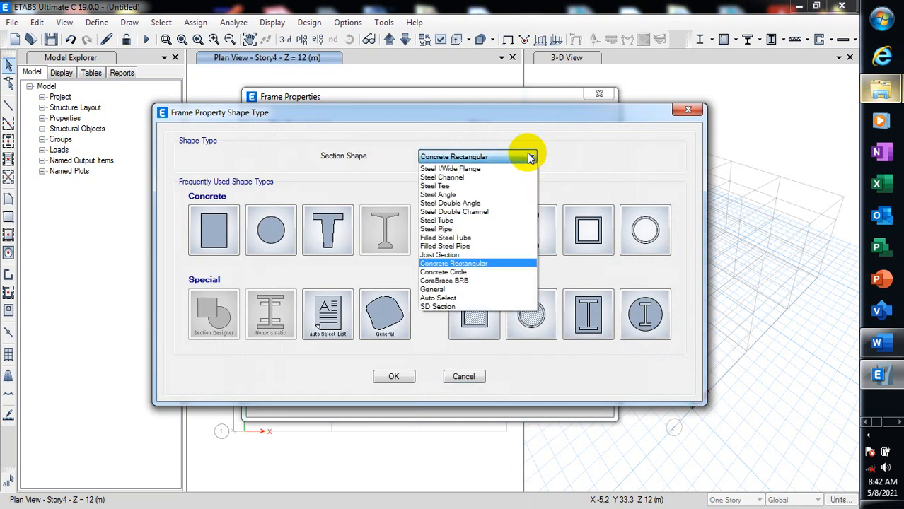
{"action": "left_click", "coordinate": [530, 156]}
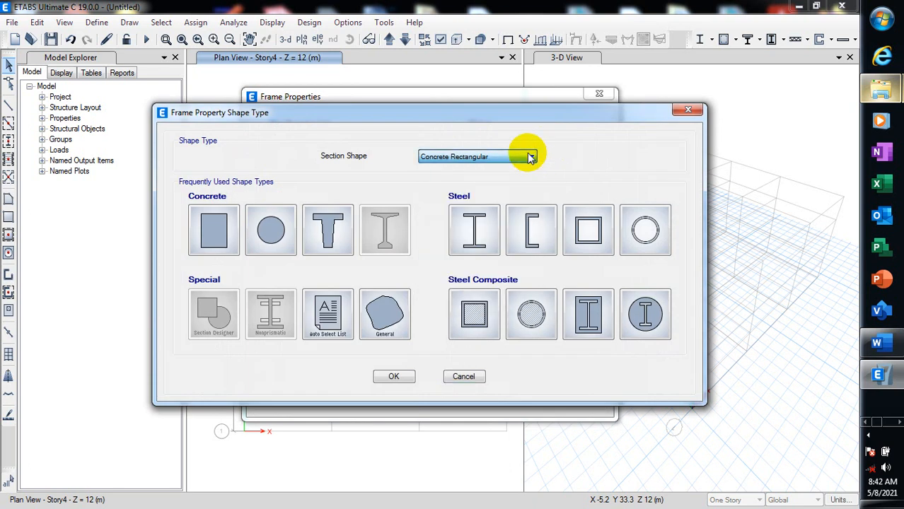
{"action": "left_click", "coordinate": [328, 319]}
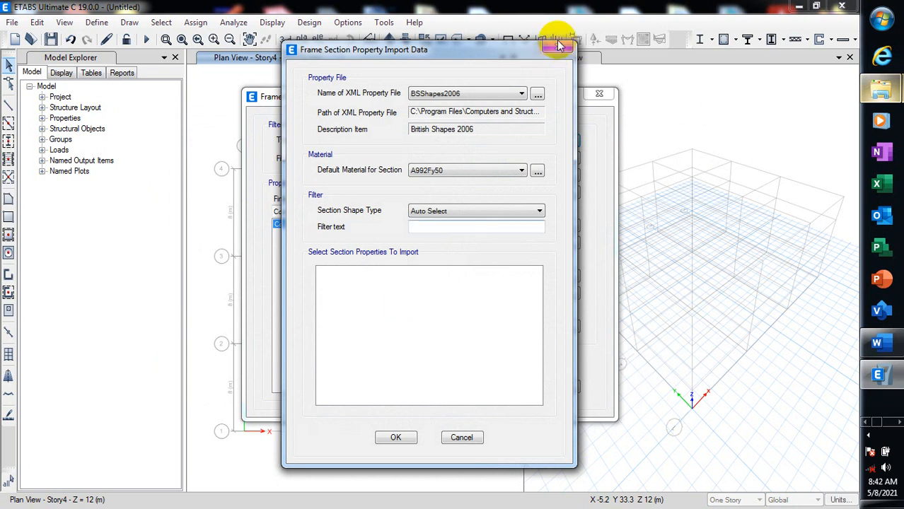
{"action": "left_click", "coordinate": [513, 97]}
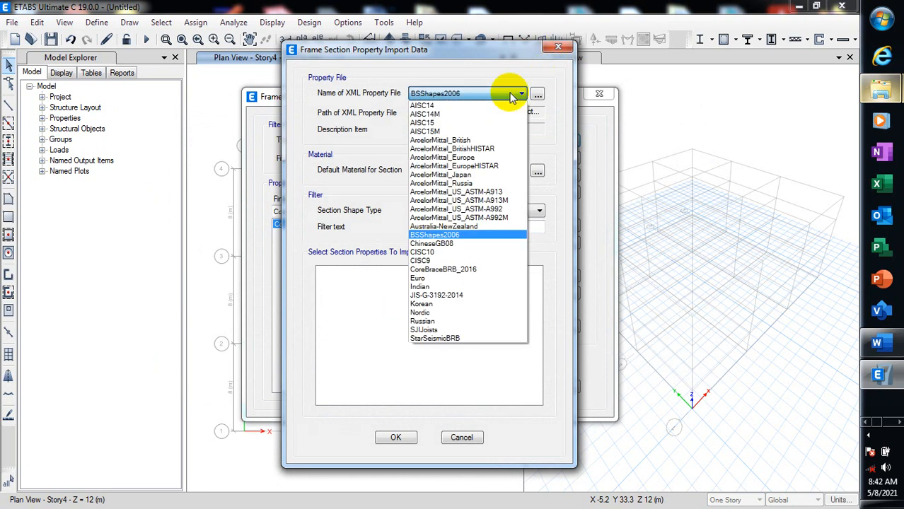
{"action": "left_click", "coordinate": [513, 97]}
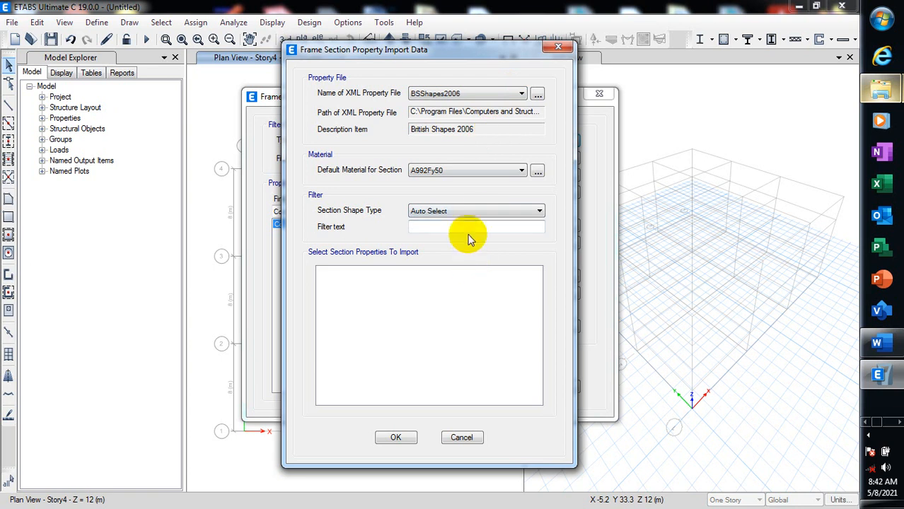
Try to make S275 the default material of the imported sections through the material definitions
{"action": "left_click", "coordinate": [481, 212]}
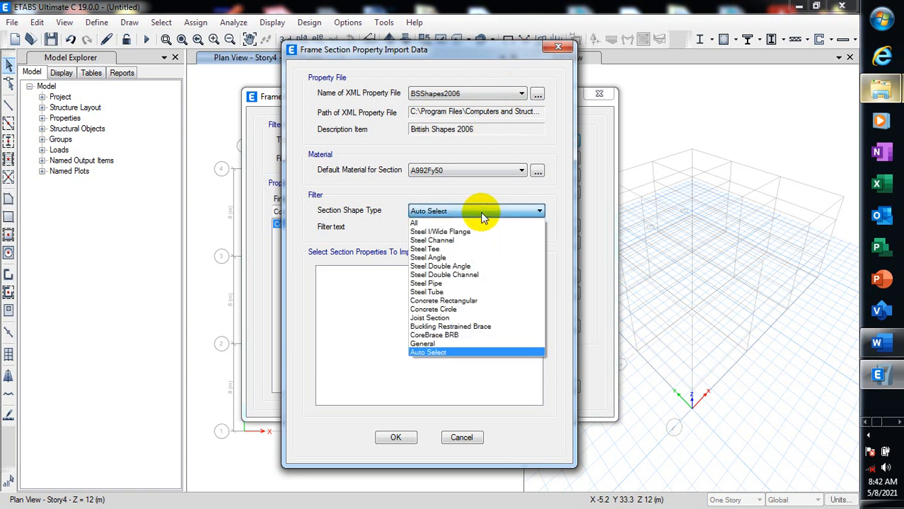
{"action": "left_click", "coordinate": [480, 212]}
{"action": "left_click", "coordinate": [537, 170]}
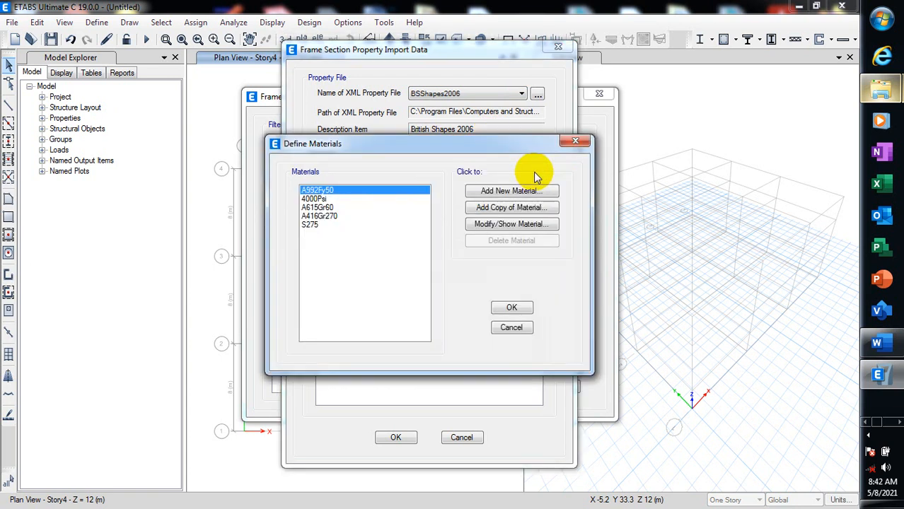
{"action": "left_click", "coordinate": [312, 225]}
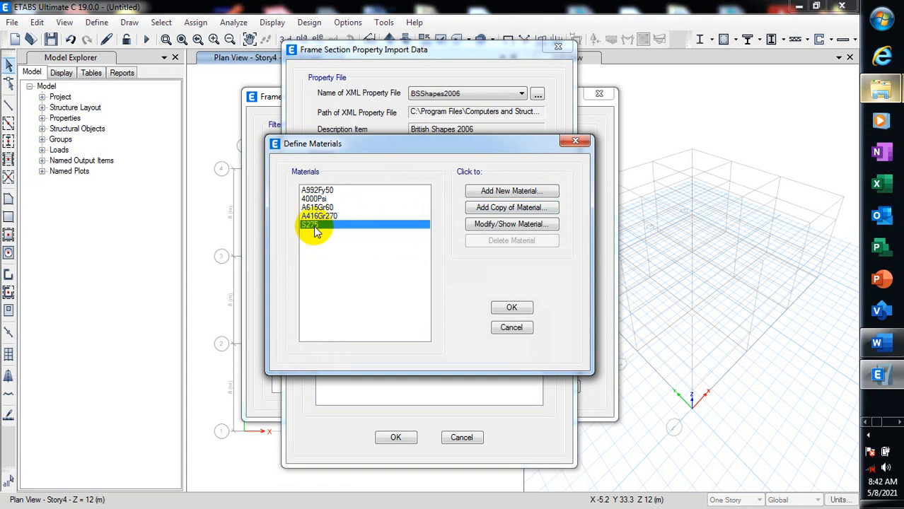
{"action": "left_click", "coordinate": [511, 307]}
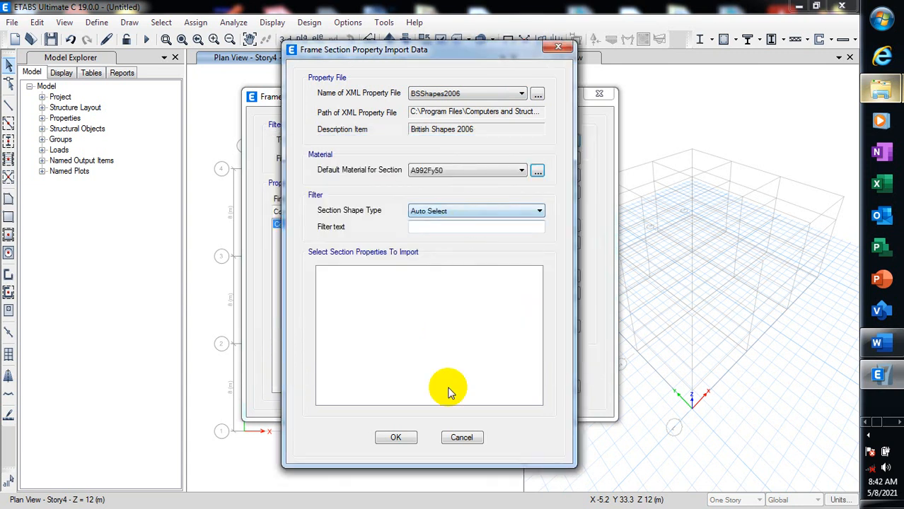
Set the section shape type filter to All and look through the sections available for import
{"action": "left_click", "coordinate": [462, 212]}
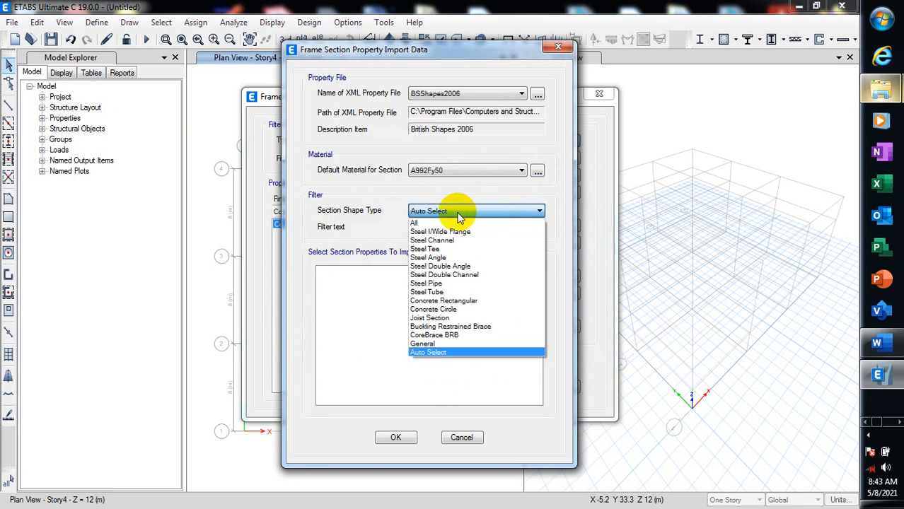
{"action": "left_click", "coordinate": [440, 224]}
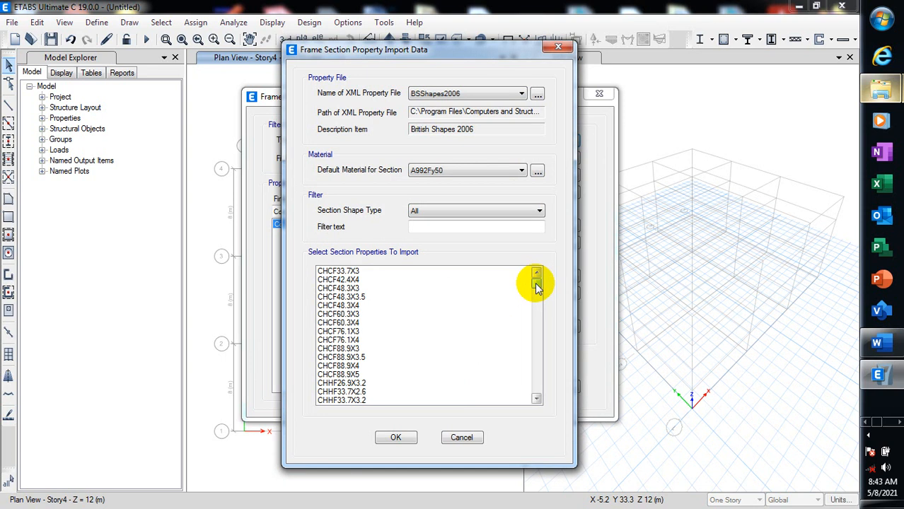
{"action": "left_click_drag", "start_coordinate": [537, 286], "coordinate": [545, 268]}
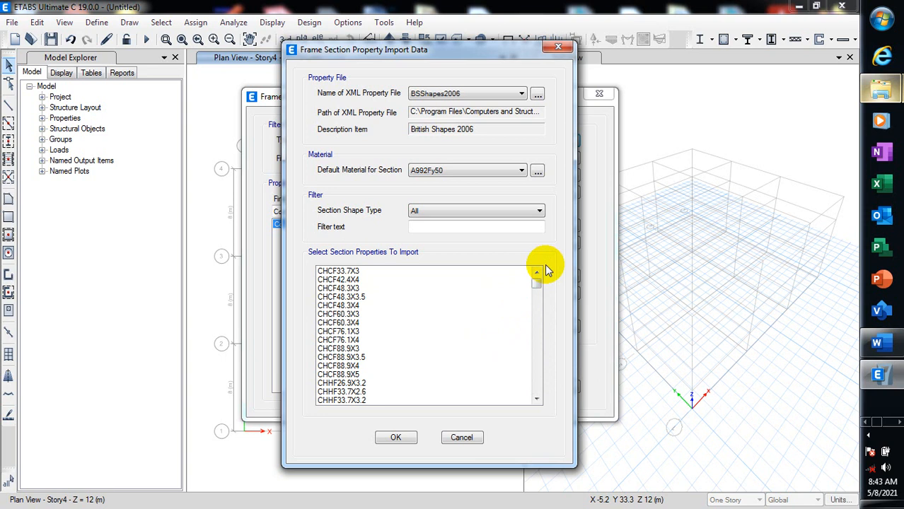
{"action": "left_click", "coordinate": [515, 170]}
{"action": "left_click", "coordinate": [515, 171]}
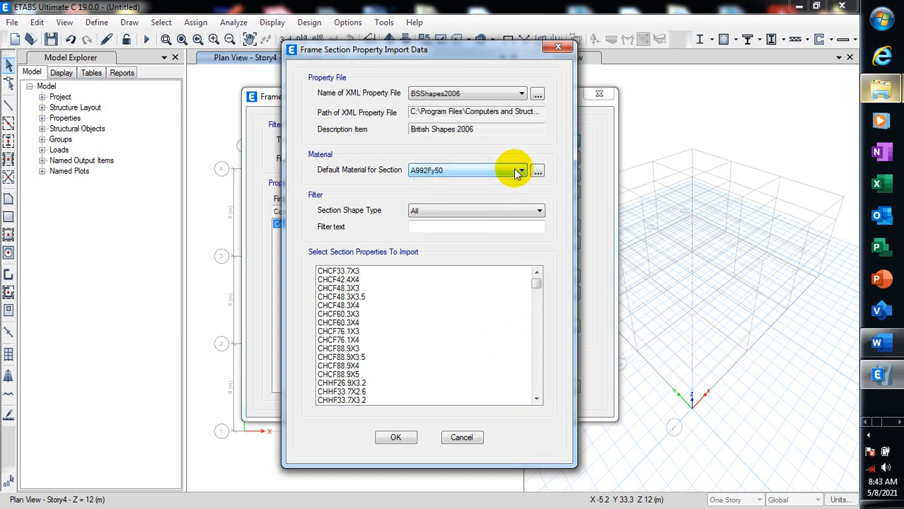
Set S275 as the default material and import the British beam sections from UKB127X76X13 through UKB914X305X289
{"action": "left_click", "coordinate": [514, 168]}
{"action": "left_click", "coordinate": [433, 214]}
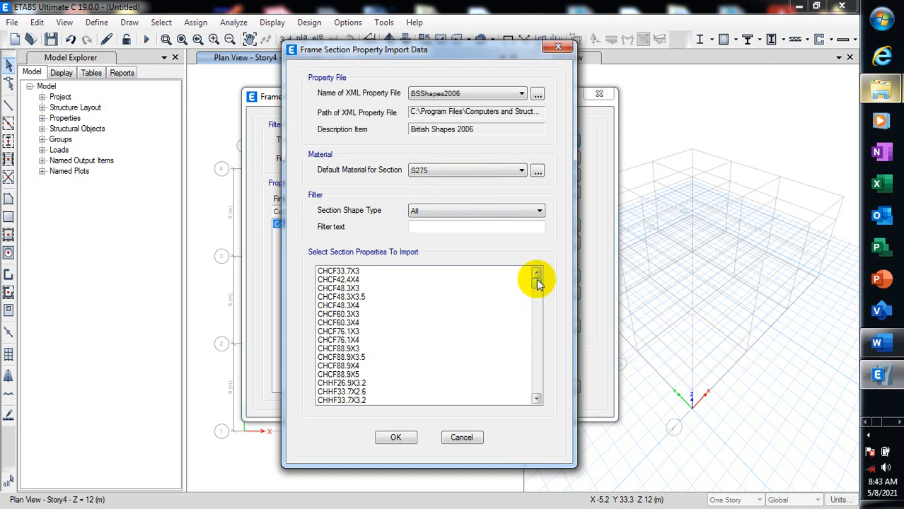
{"action": "left_click_drag", "start_coordinate": [537, 283], "coordinate": [542, 363]}
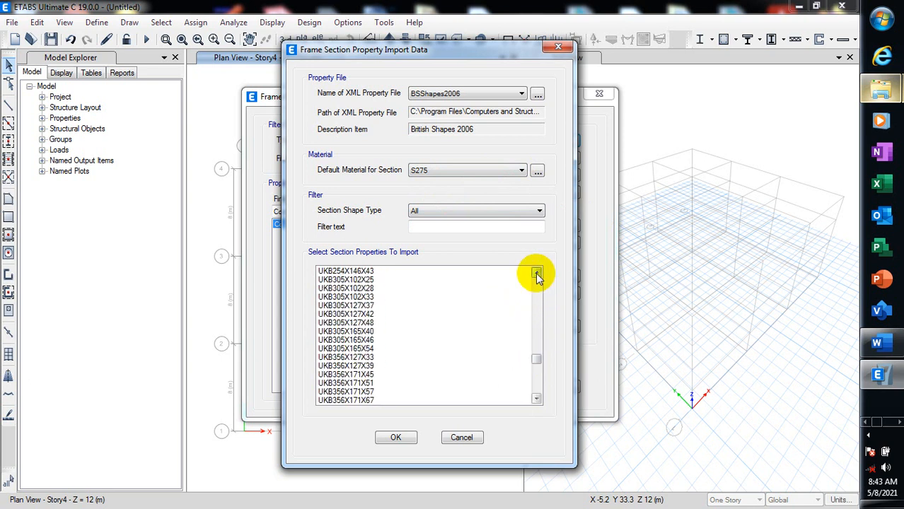
{"action": "left_click", "coordinate": [537, 274]}
{"action": "left_click", "coordinate": [537, 273]}
{"action": "left_click", "coordinate": [537, 274]}
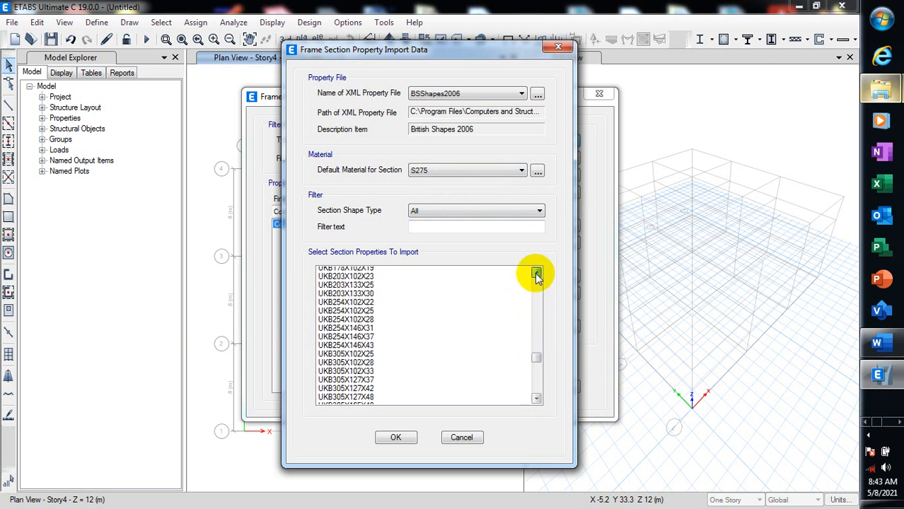
{"action": "left_click", "coordinate": [537, 274]}
{"action": "left_click", "coordinate": [537, 274]}
{"action": "left_click", "coordinate": [537, 274]}
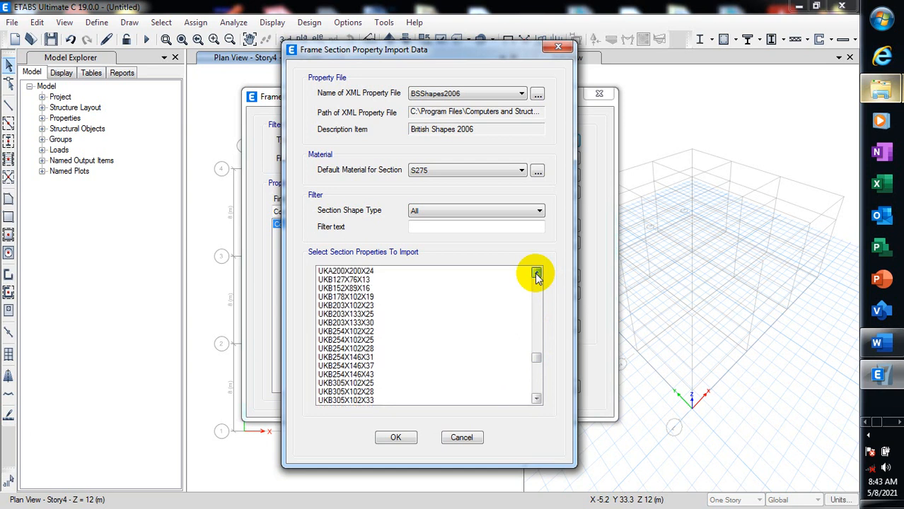
{"action": "left_click", "coordinate": [537, 273]}
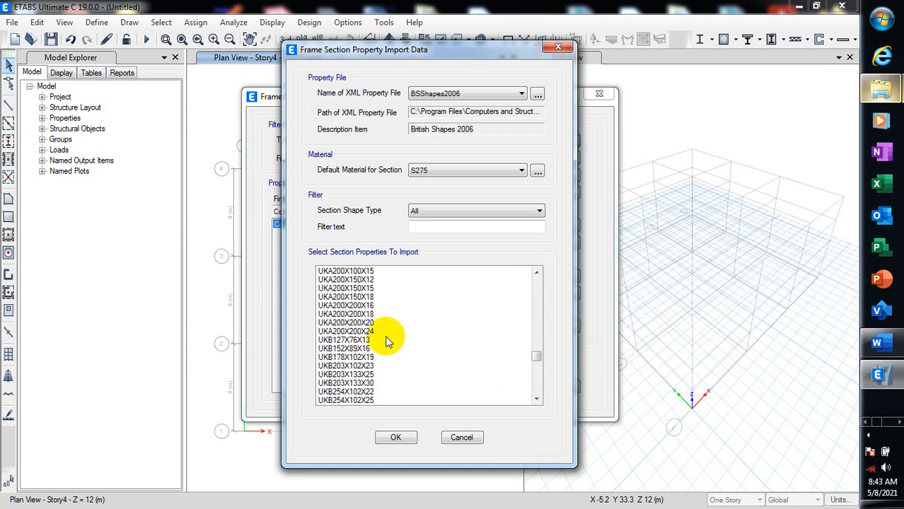
{"action": "left_click_drag", "start_coordinate": [385, 342], "coordinate": [389, 404]}
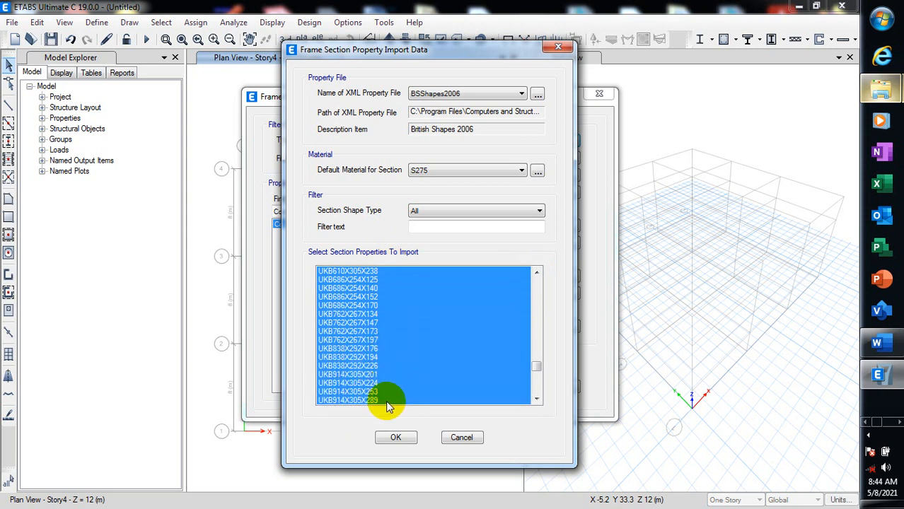
{"action": "left_click", "coordinate": [397, 437]}
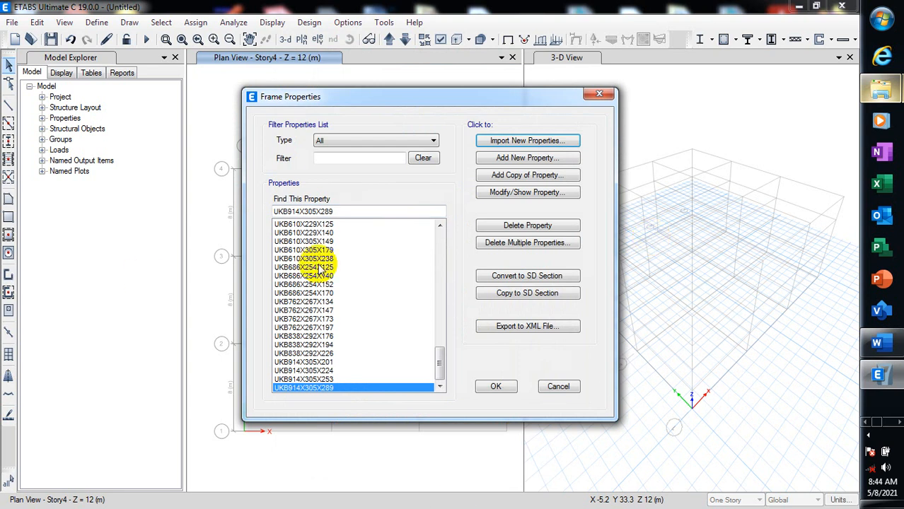
Create an Auto Select List frame section named steelbeam with the Steel design type, highlighting all the available UKB sections
{"action": "left_click", "coordinate": [524, 160]}
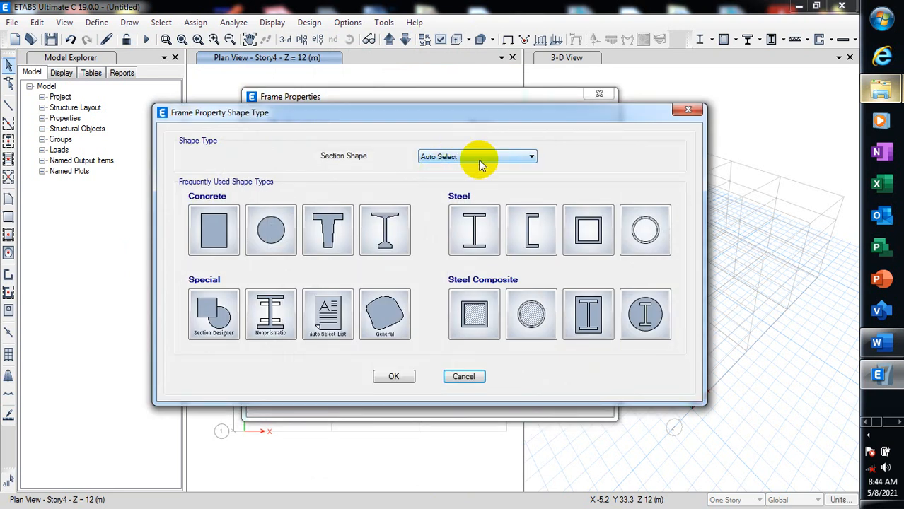
{"action": "left_click", "coordinate": [323, 317]}
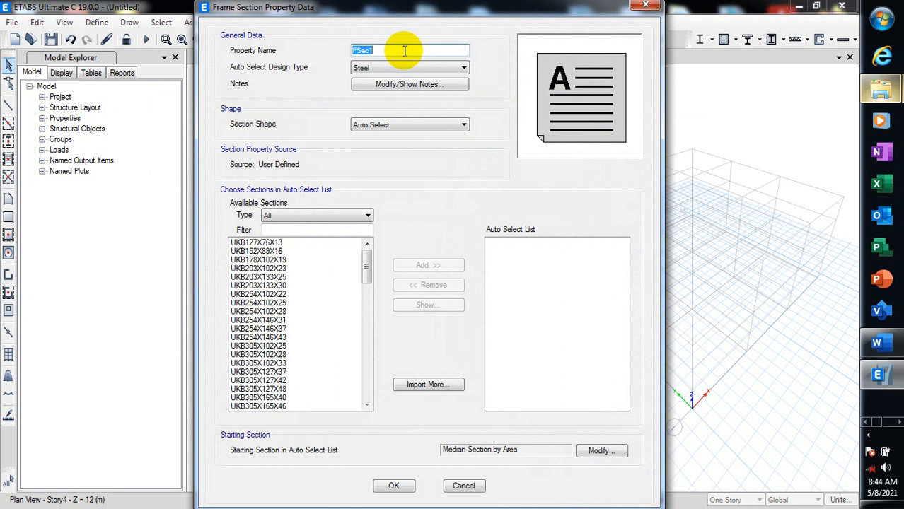
{"action": "type", "text": "steelbeam"}
{"action": "left_click", "coordinate": [436, 68]}
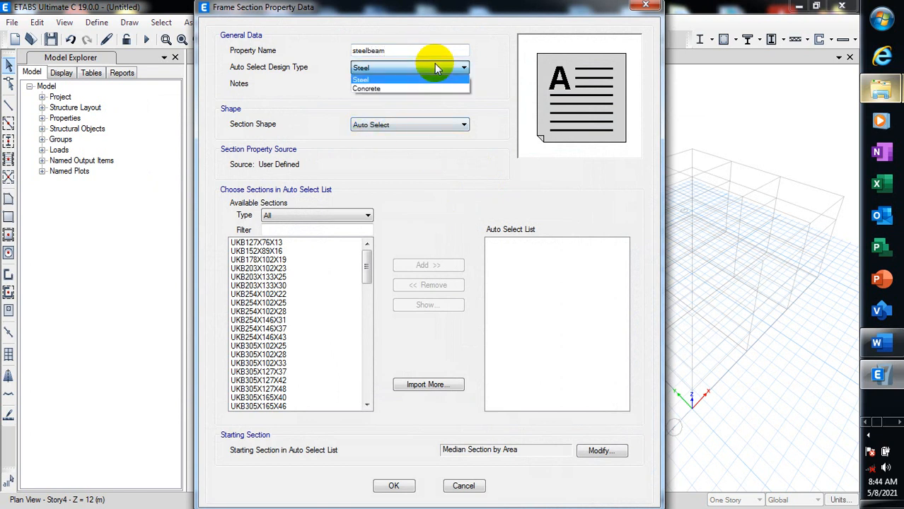
{"action": "left_click", "coordinate": [434, 67]}
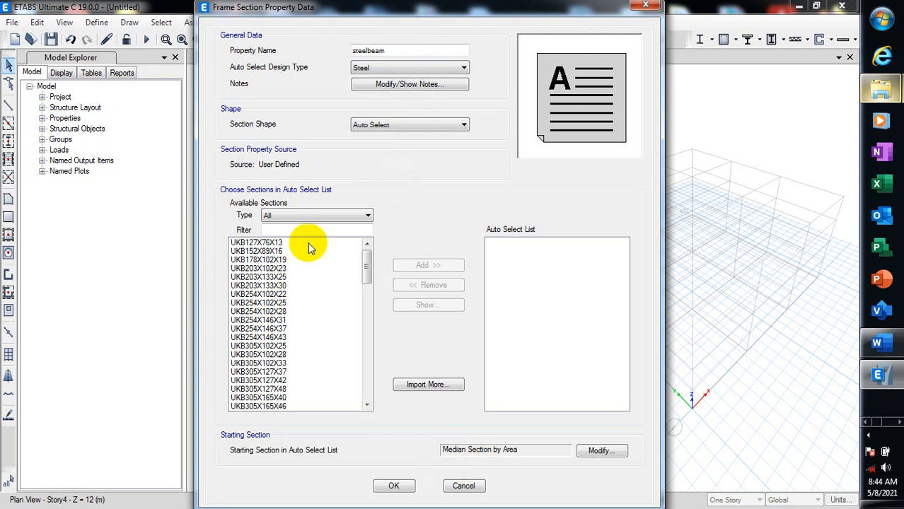
{"action": "left_click_drag", "start_coordinate": [303, 243], "coordinate": [307, 449]}
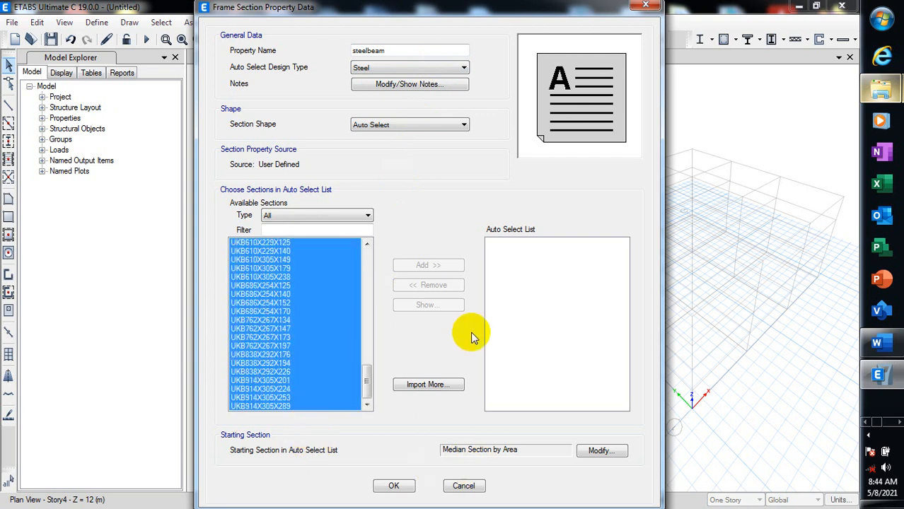
{"action": "left_click", "coordinate": [388, 493]}
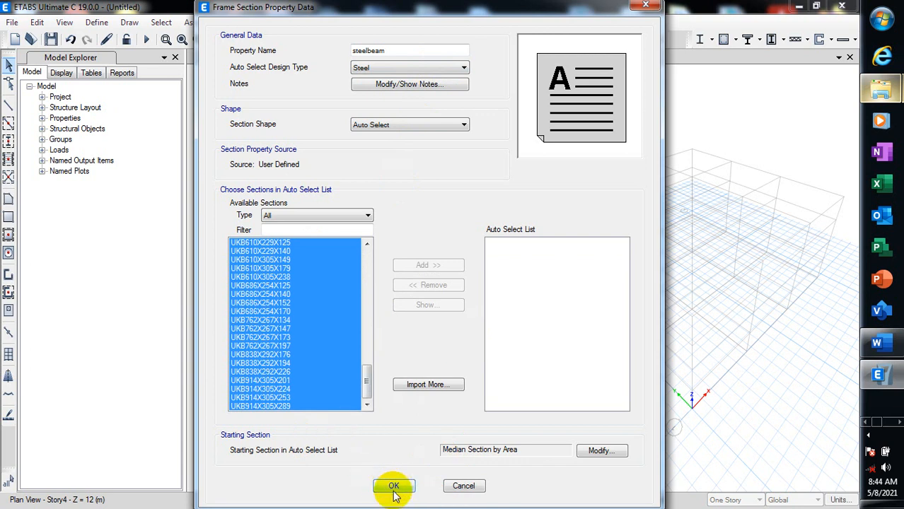
{"action": "left_click", "coordinate": [394, 487]}
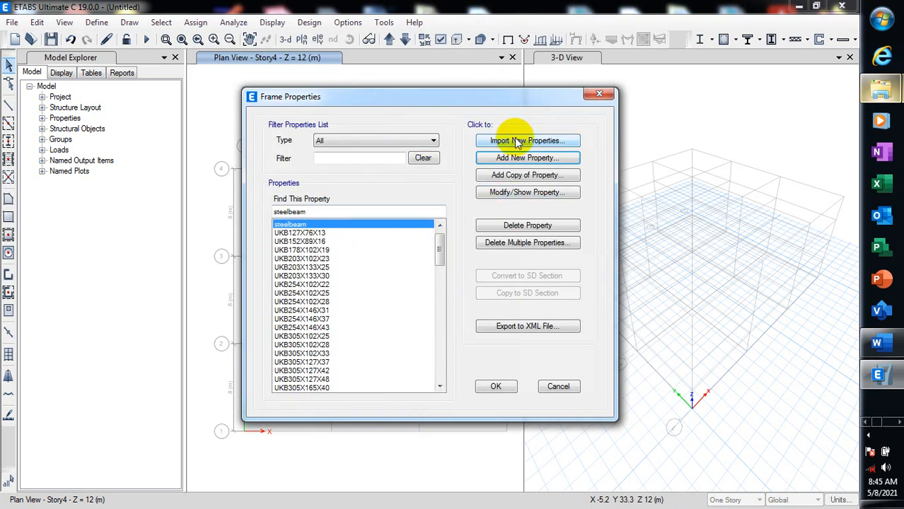
Create a second Auto Select List frame section named steelcol, highlighting the full range of available UKB sections
{"action": "left_click", "coordinate": [527, 158]}
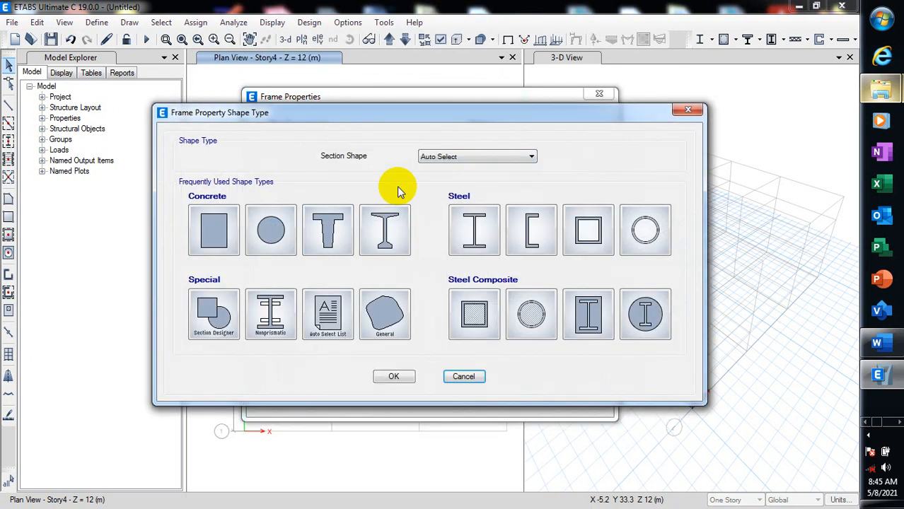
{"action": "left_click", "coordinate": [327, 322]}
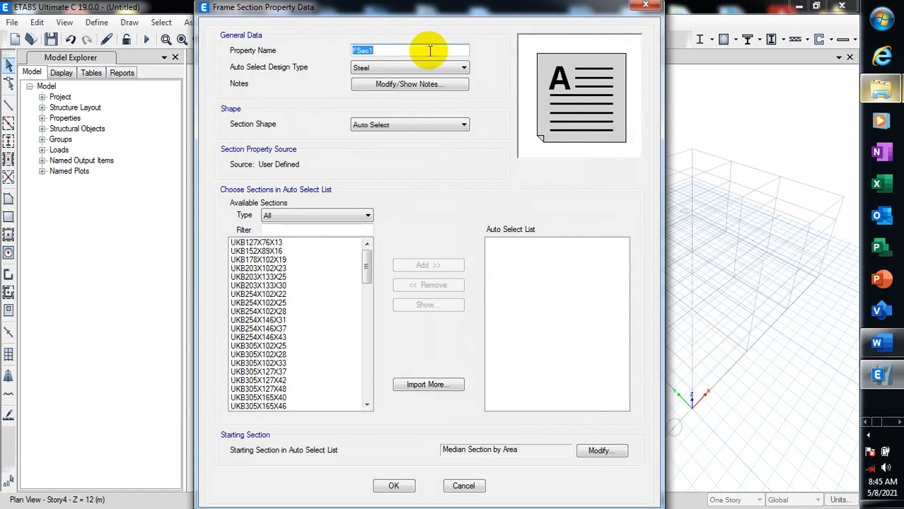
{"action": "type", "text": "steelcol"}
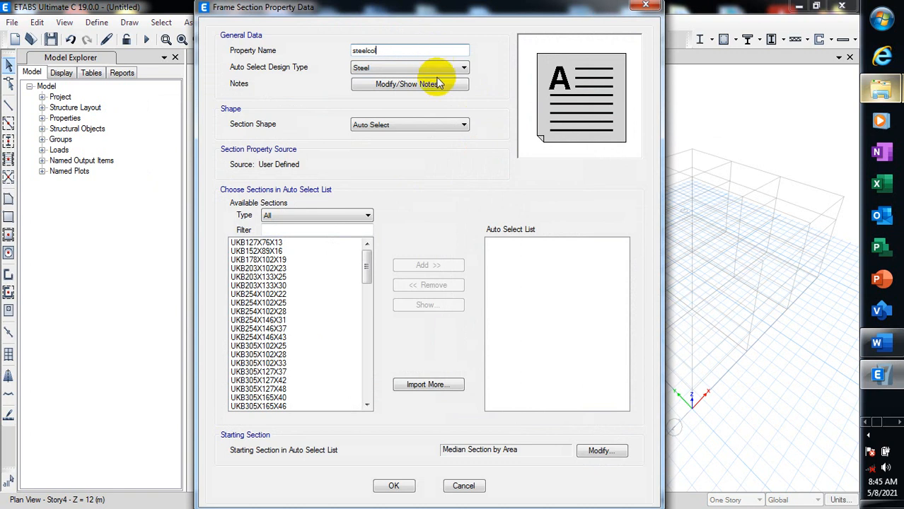
{"action": "left_click_drag", "start_coordinate": [323, 246], "coordinate": [298, 429]}
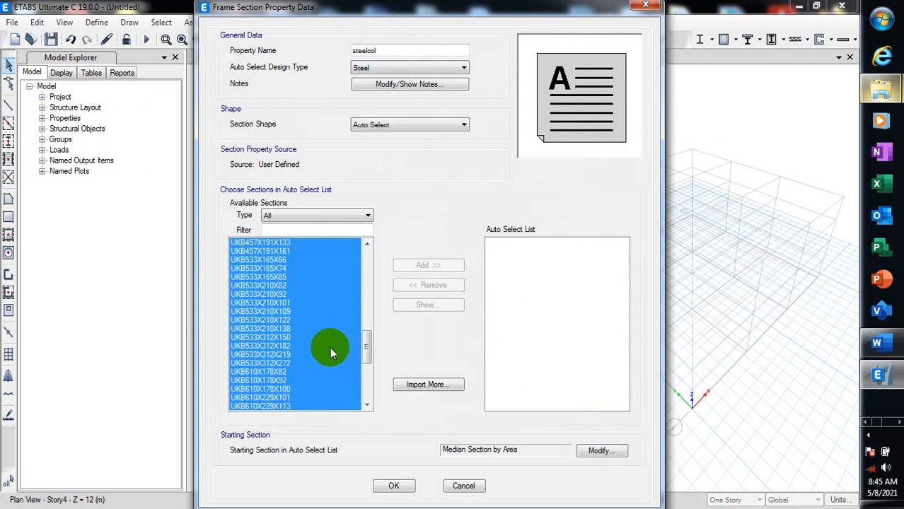
{"action": "left_click", "coordinate": [344, 260]}
{"action": "left_click", "coordinate": [367, 245]}
{"action": "left_click", "coordinate": [367, 245]}
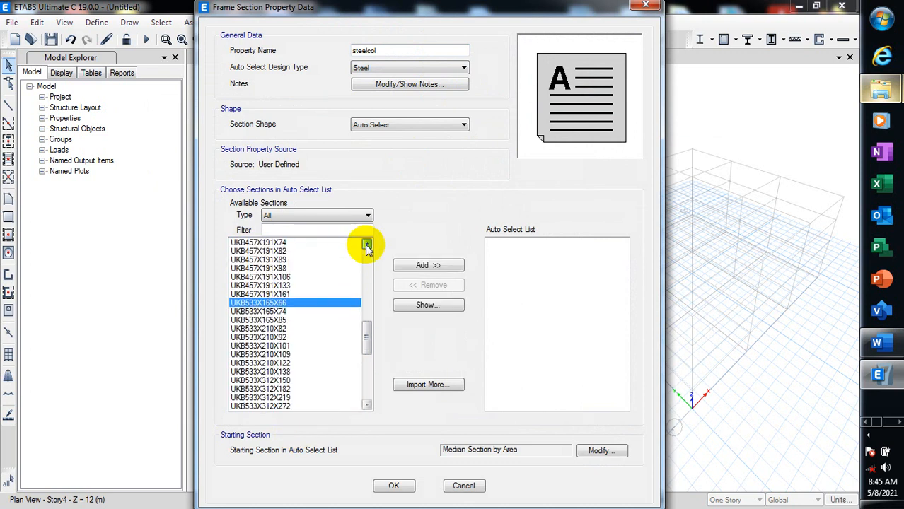
{"action": "left_click_drag", "start_coordinate": [366, 323], "coordinate": [363, 253]}
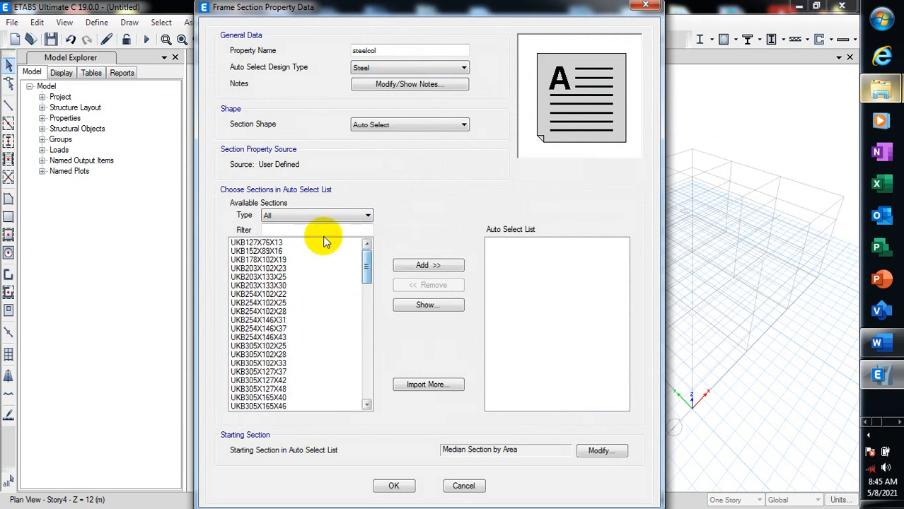
{"action": "left_click_drag", "start_coordinate": [306, 247], "coordinate": [292, 426]}
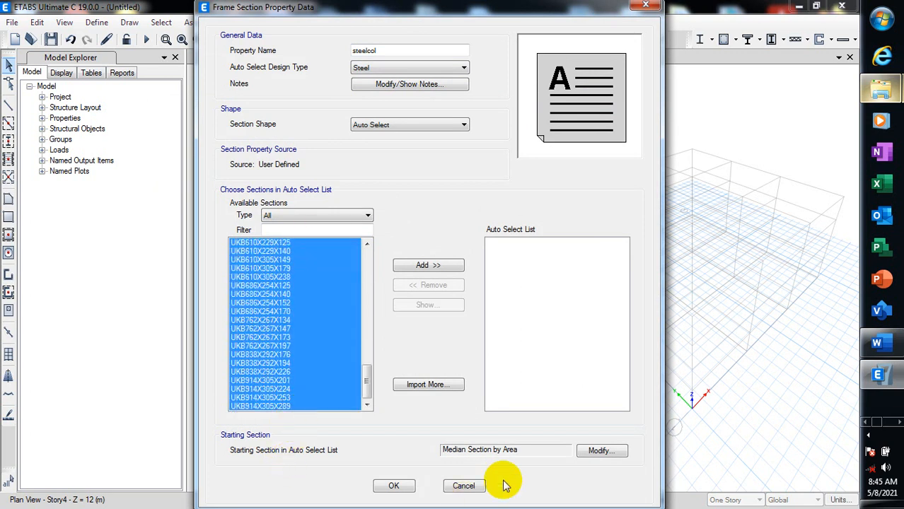
{"action": "left_click", "coordinate": [396, 488]}
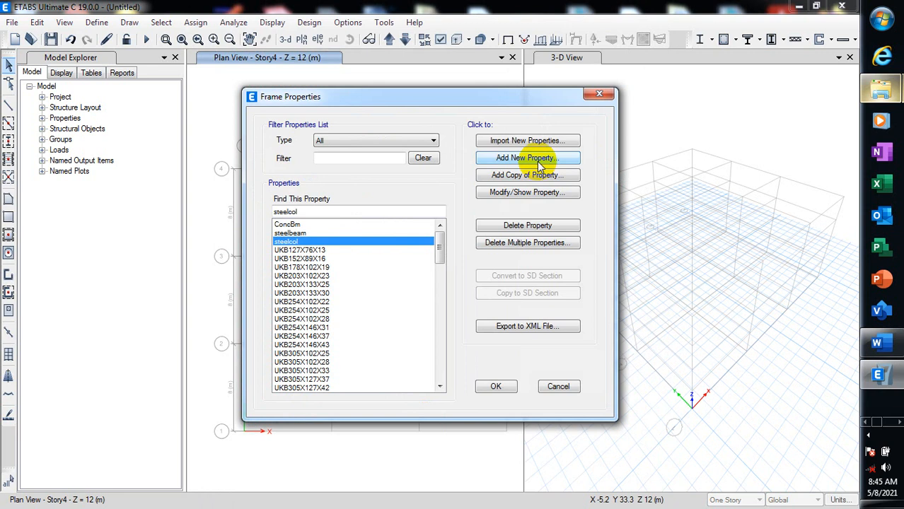
Create another Auto Select List frame section named comp beam, highlighting every available UKB section
{"action": "left_click", "coordinate": [540, 162]}
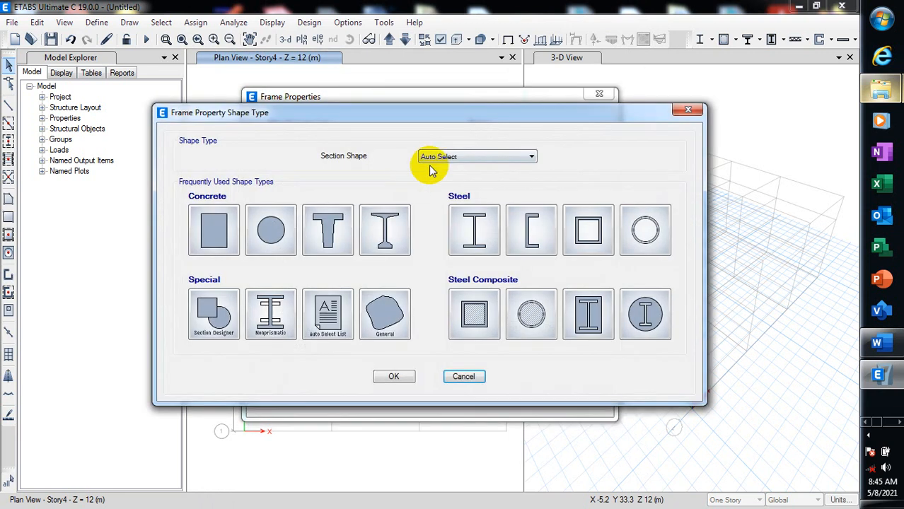
{"action": "left_click", "coordinate": [338, 315]}
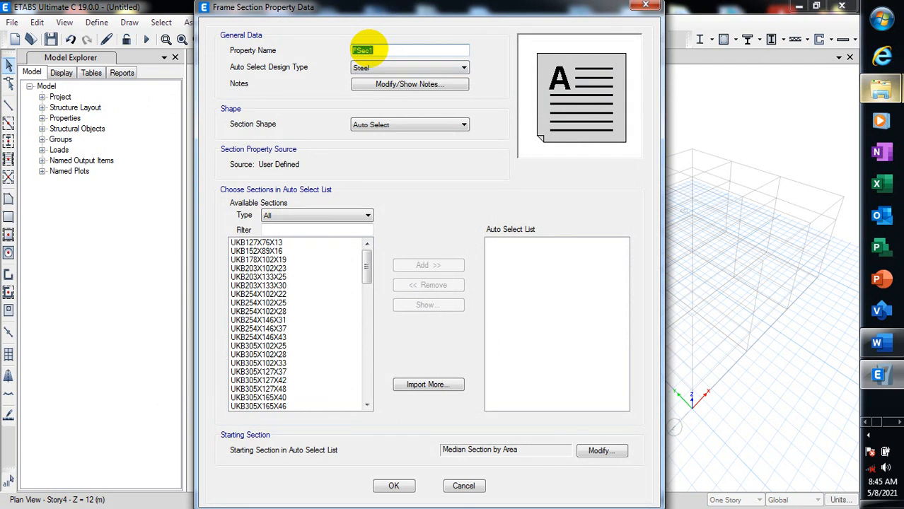
{"action": "type", "text": "com"}
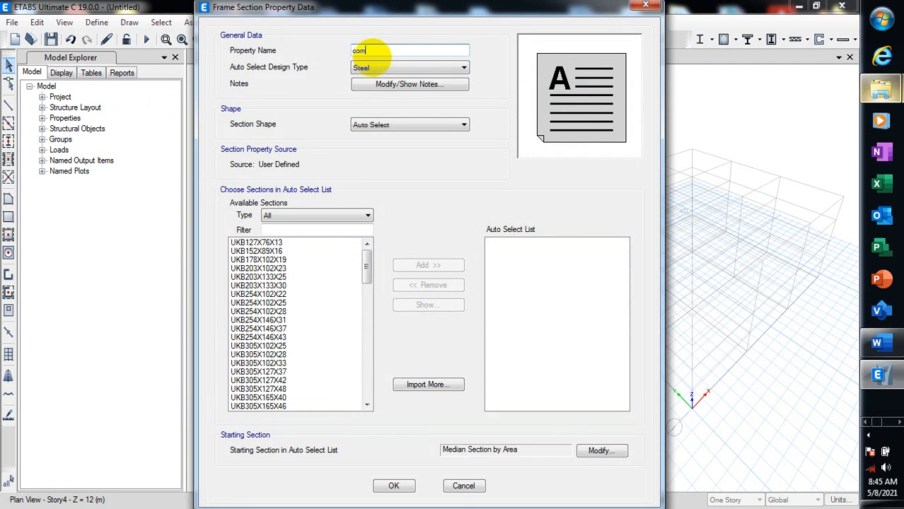
{"action": "type", "text": "p beam"}
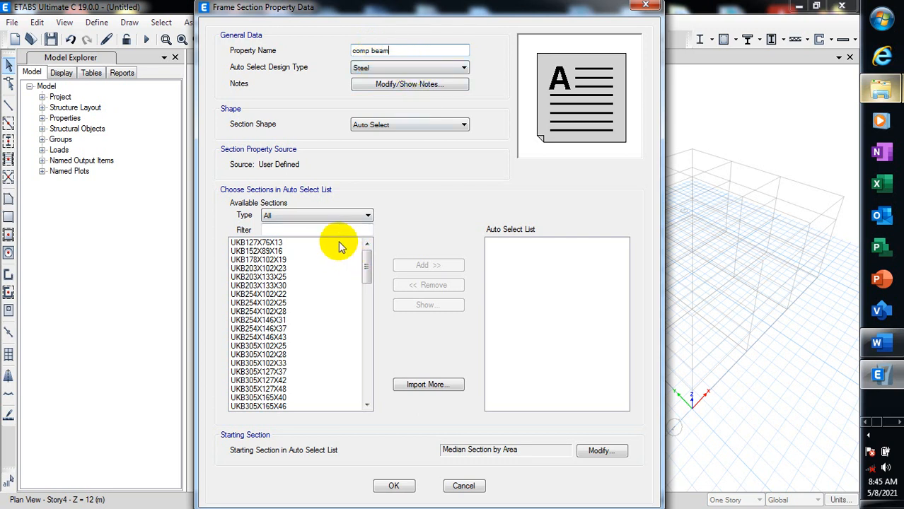
{"action": "left_click_drag", "start_coordinate": [339, 243], "coordinate": [338, 418]}
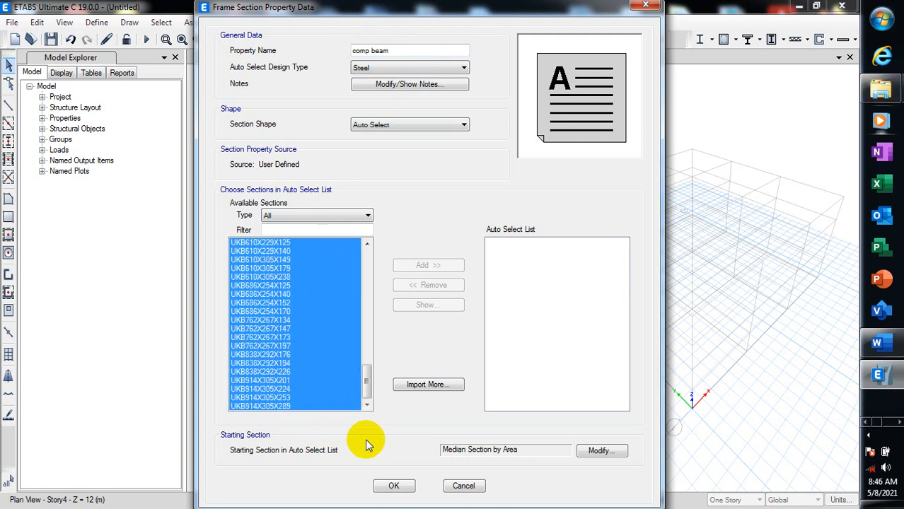
{"action": "left_click", "coordinate": [394, 487]}
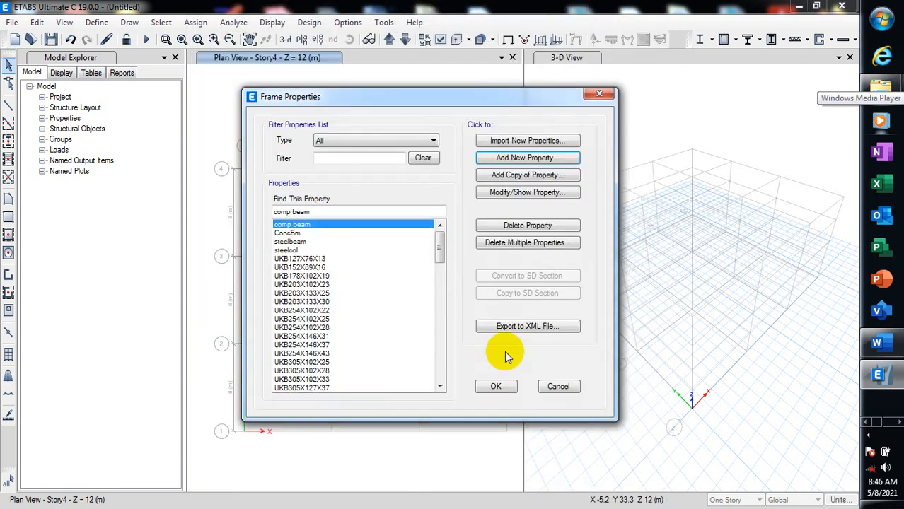
Review the section property data of comp beam and of the concrete beam section ConcBm
{"action": "left_click", "coordinate": [300, 249]}
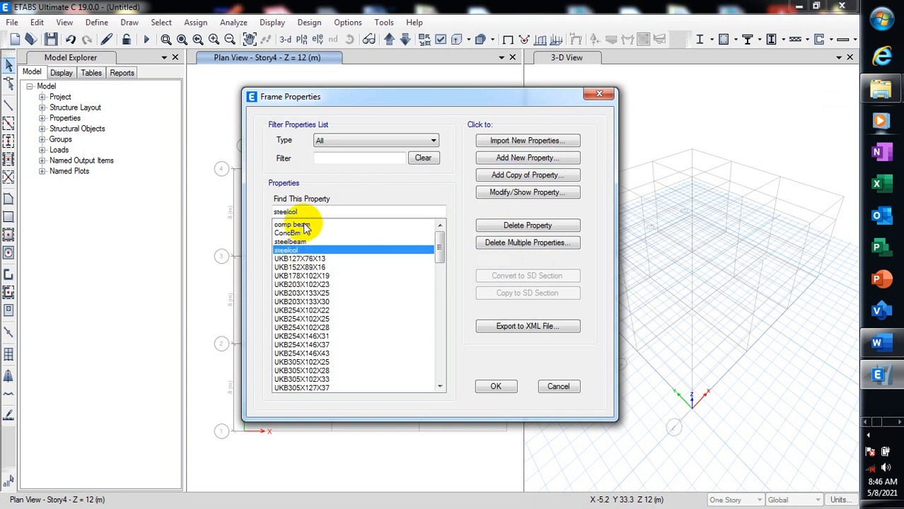
{"action": "left_click", "coordinate": [306, 226]}
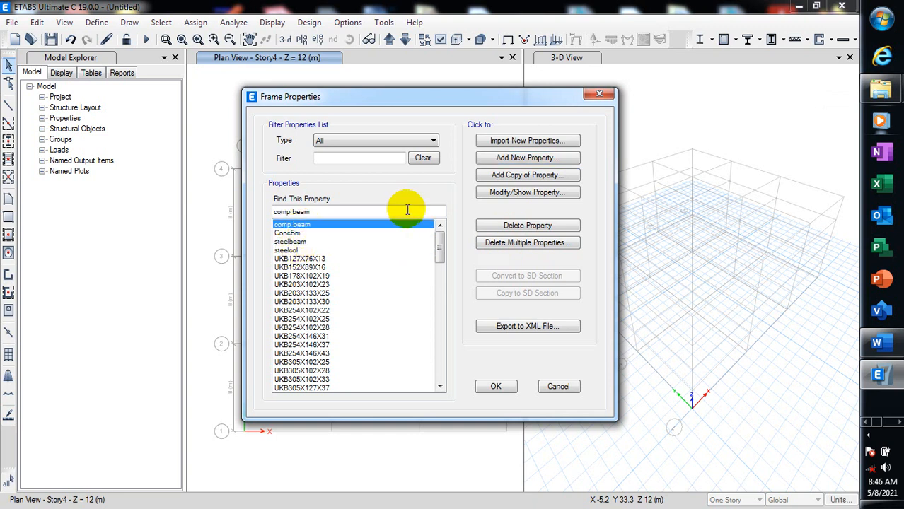
{"action": "left_click", "coordinate": [520, 195]}
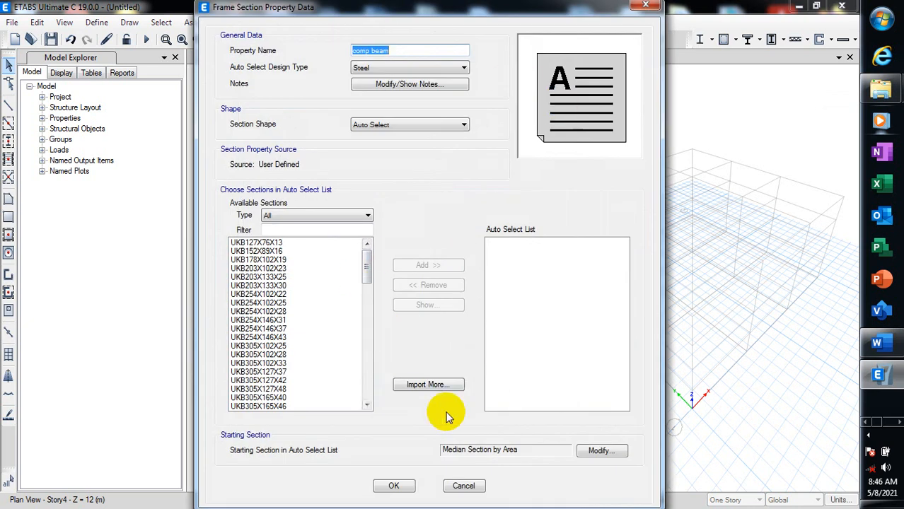
{"action": "left_click", "coordinate": [393, 487]}
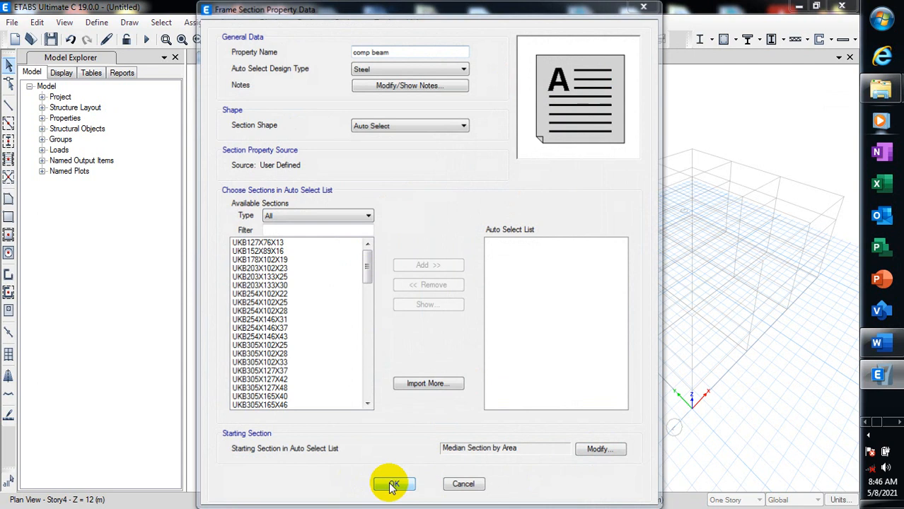
{"action": "left_click", "coordinate": [290, 233]}
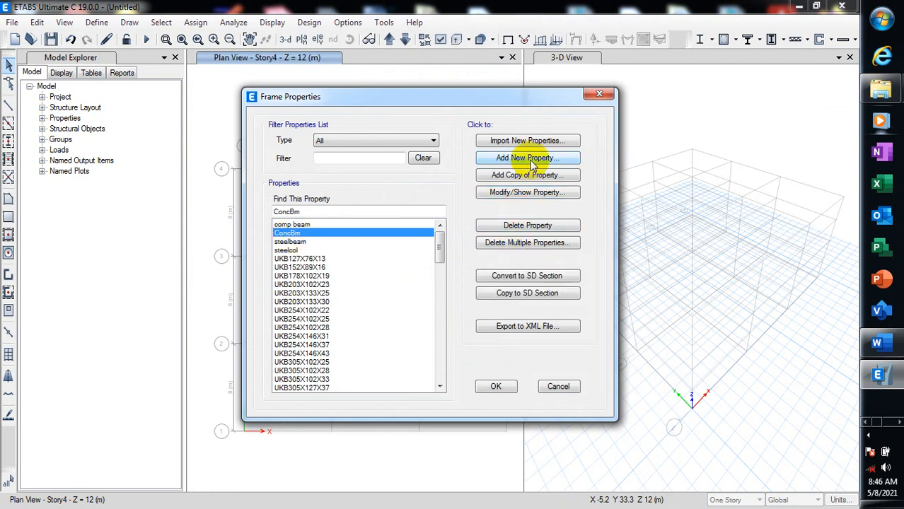
{"action": "left_click", "coordinate": [514, 192]}
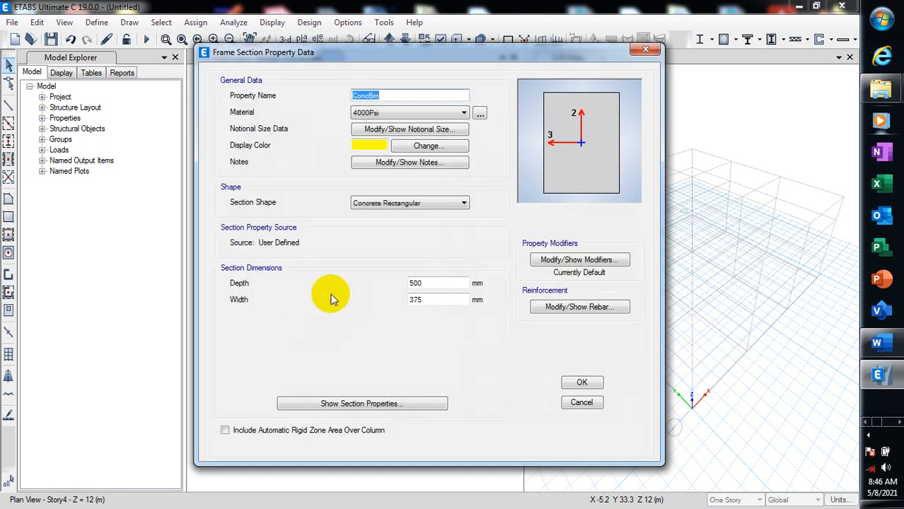
{"action": "left_click", "coordinate": [644, 50]}
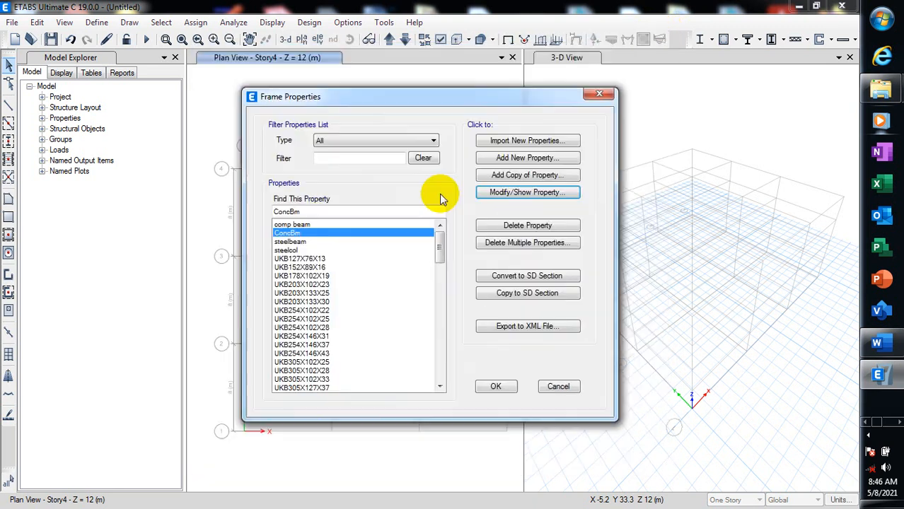
Check the section property data of the concrete beam ConcBm and delete that section from the frame properties
{"action": "left_click", "coordinate": [520, 192]}
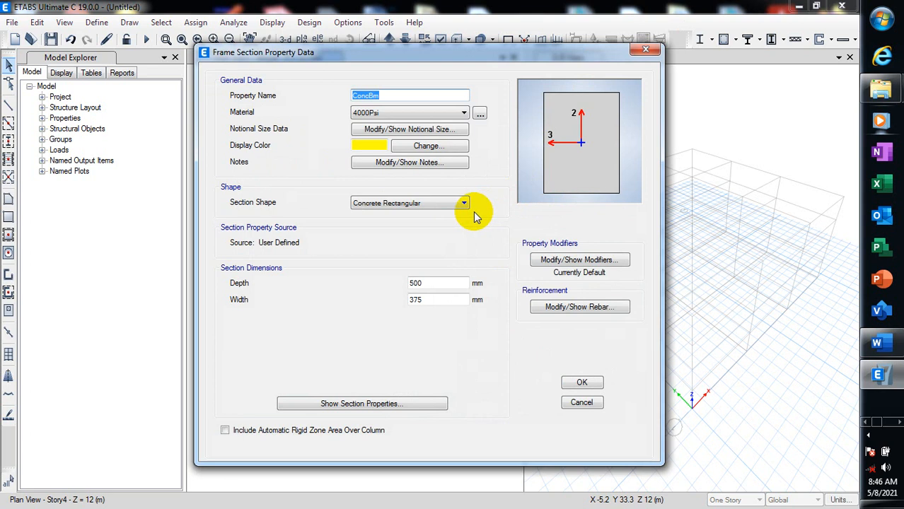
{"action": "left_click", "coordinate": [645, 51]}
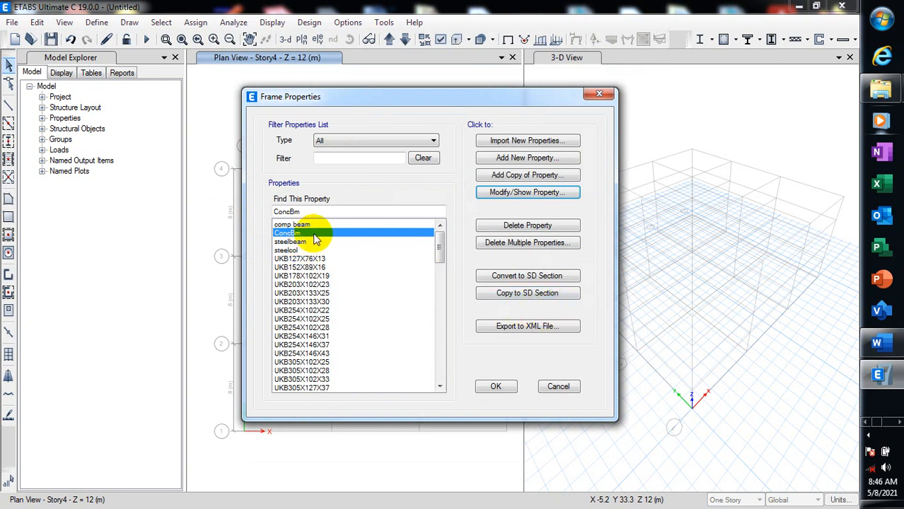
{"action": "left_click", "coordinate": [542, 225]}
{"action": "left_click", "coordinate": [471, 309]}
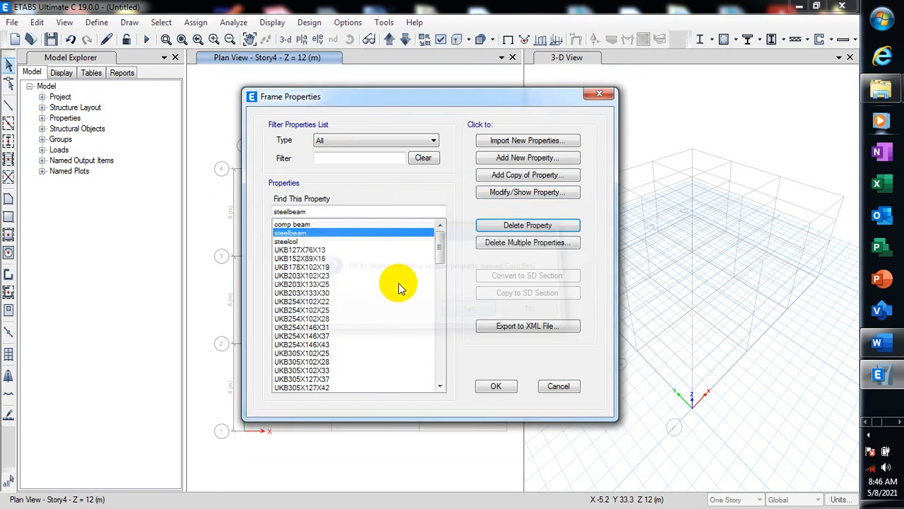
Review the section property data of the steelbeam auto select section, and close the frame property definitions
{"action": "left_click", "coordinate": [298, 242]}
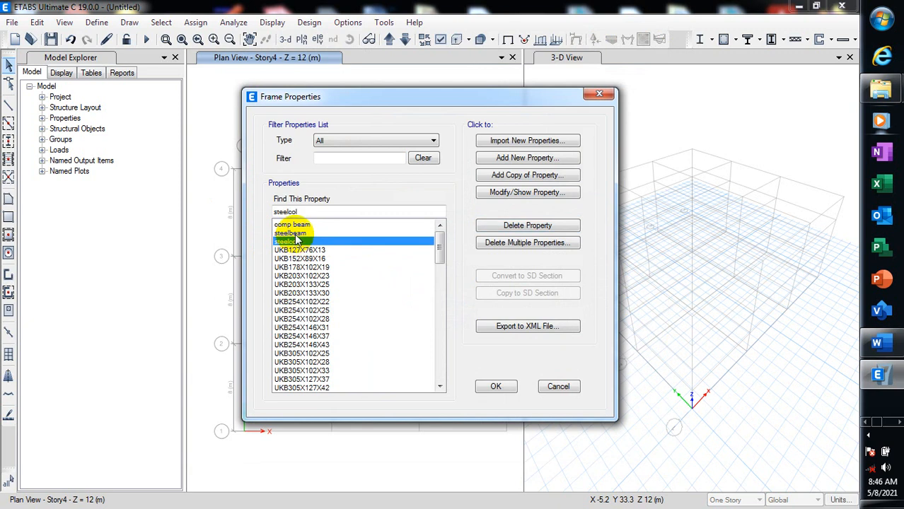
{"action": "left_click", "coordinate": [290, 233]}
{"action": "left_click", "coordinate": [520, 196]}
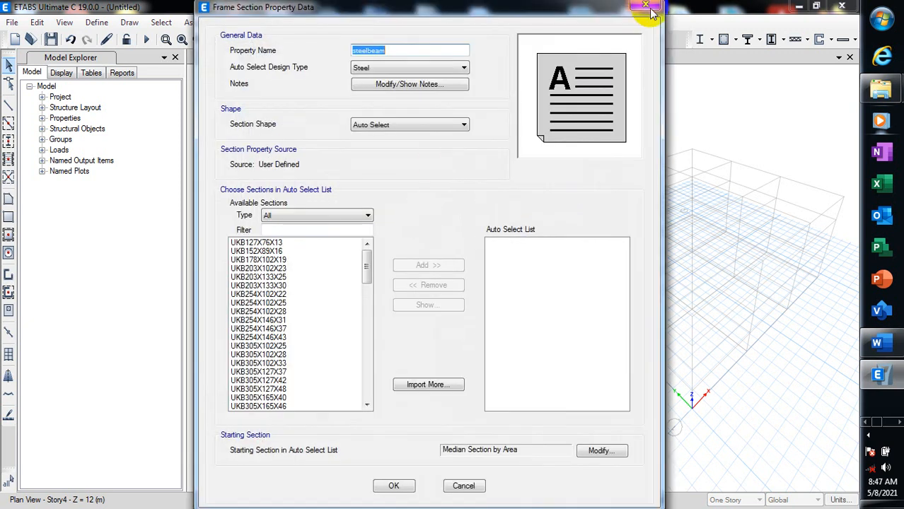
{"action": "left_click", "coordinate": [646, 5]}
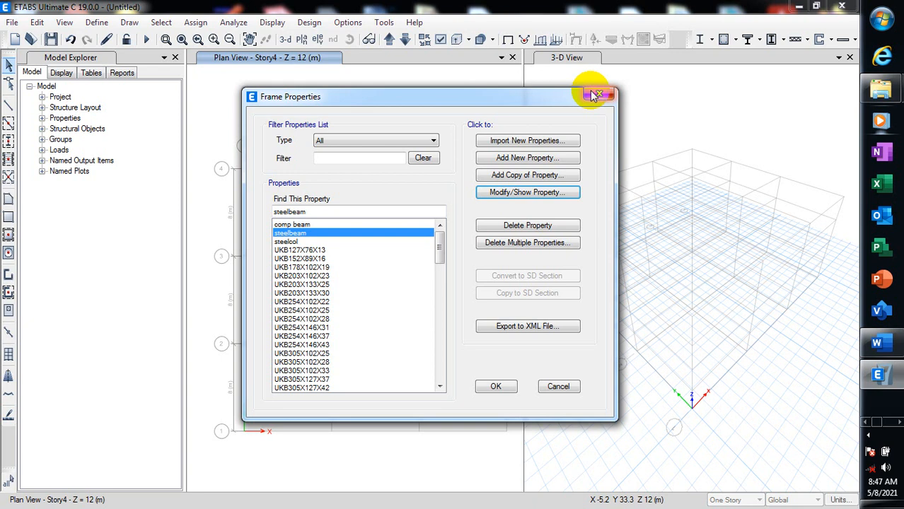
{"action": "left_click", "coordinate": [596, 95]}
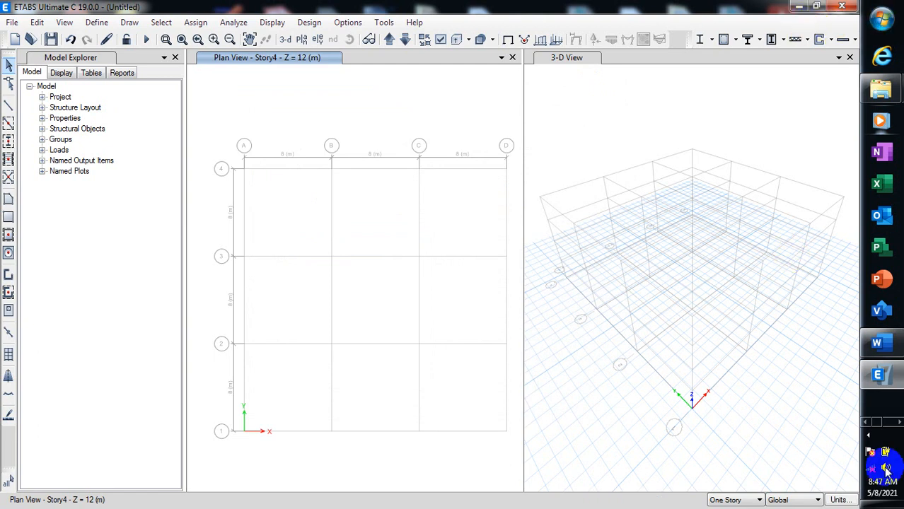
{"action": "left_click", "coordinate": [868, 435]}
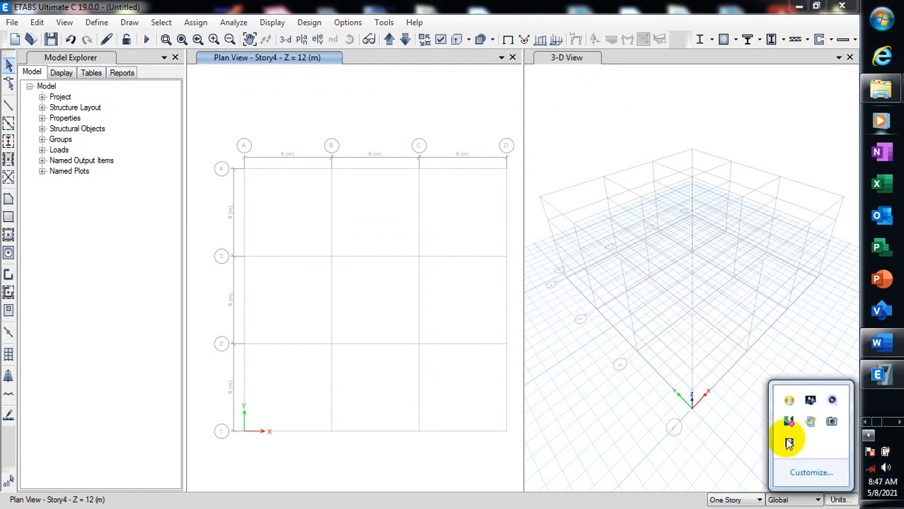